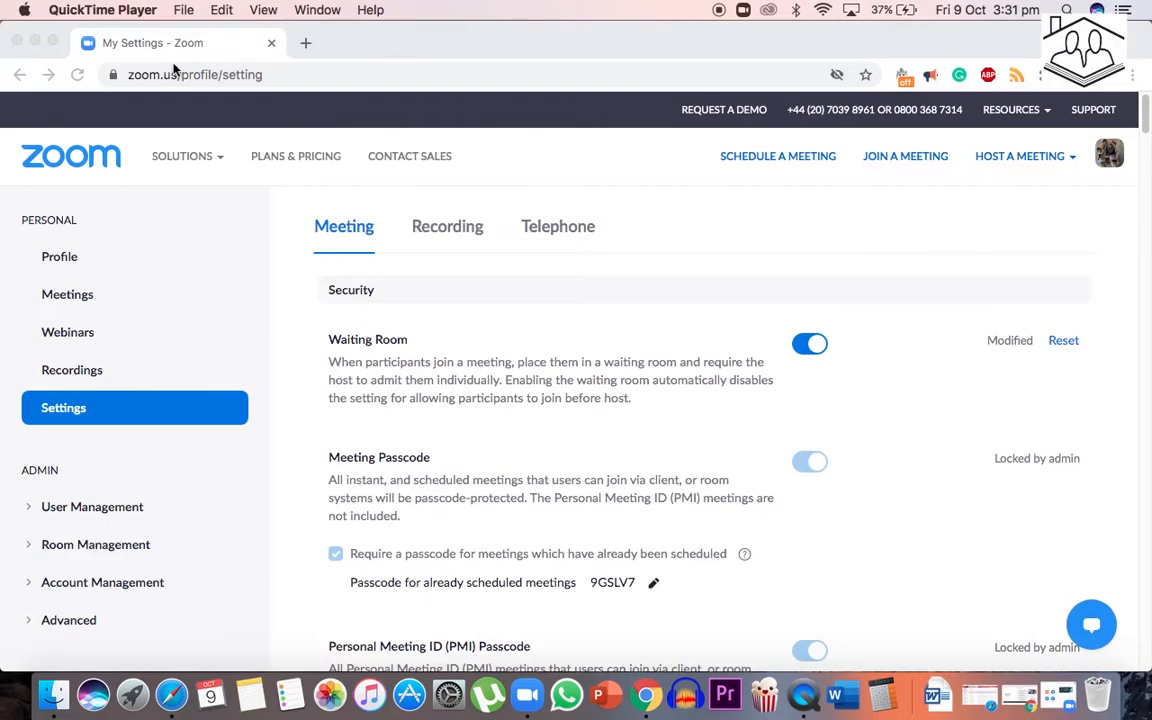
Step: Review the Meeting and Recording settings on the Zoom account's web settings page, including the local recording option
{"action": "left_click_drag", "start_coordinate": [131, 75], "coordinate": [268, 75]}
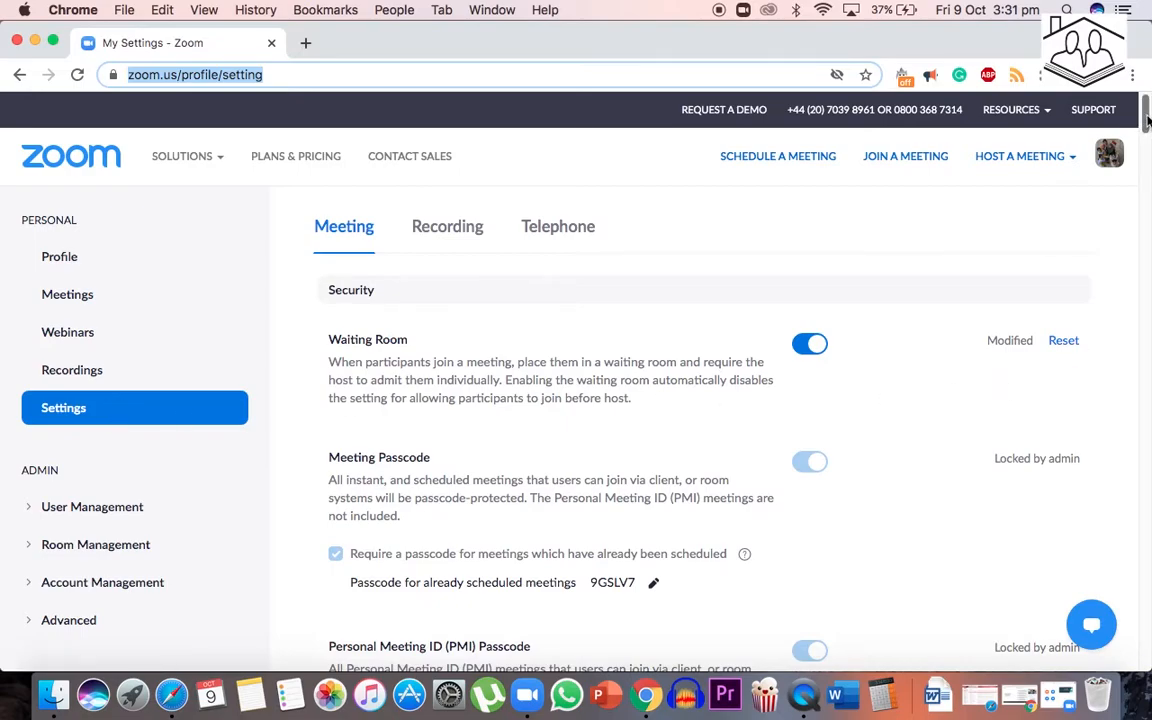
{"action": "left_click_drag", "start_coordinate": [1147, 120], "coordinate": [1145, 288]}
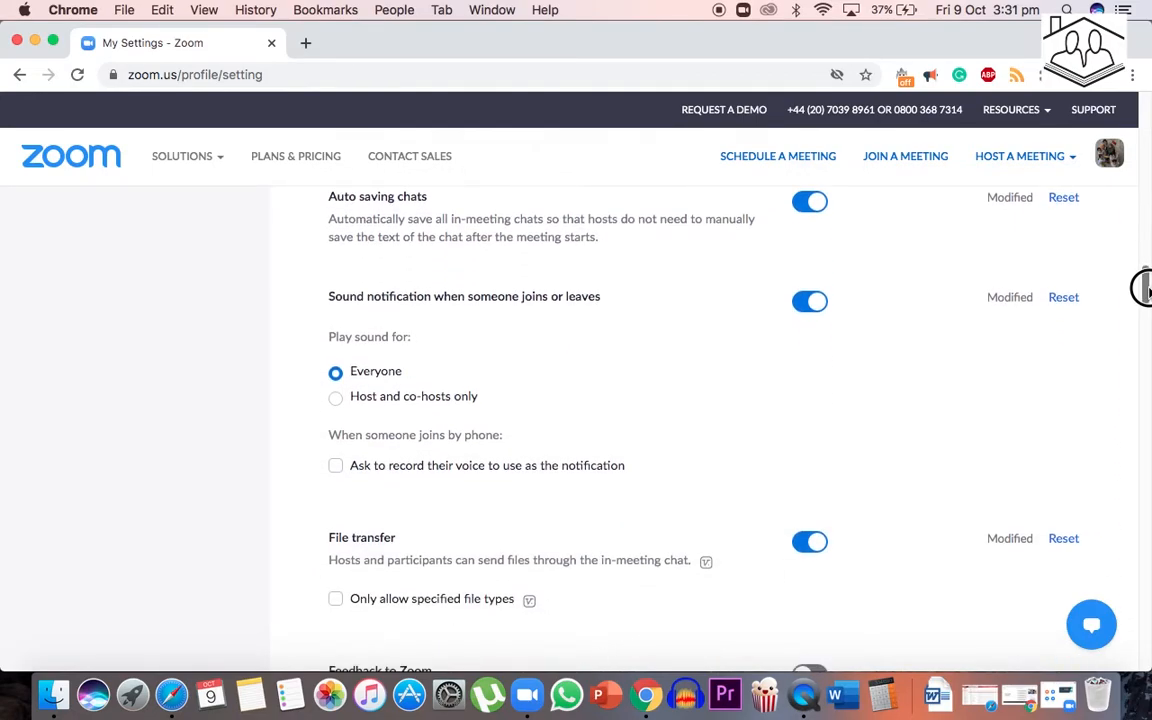
{"action": "left_click_drag", "start_coordinate": [1145, 288], "coordinate": [1140, 112]}
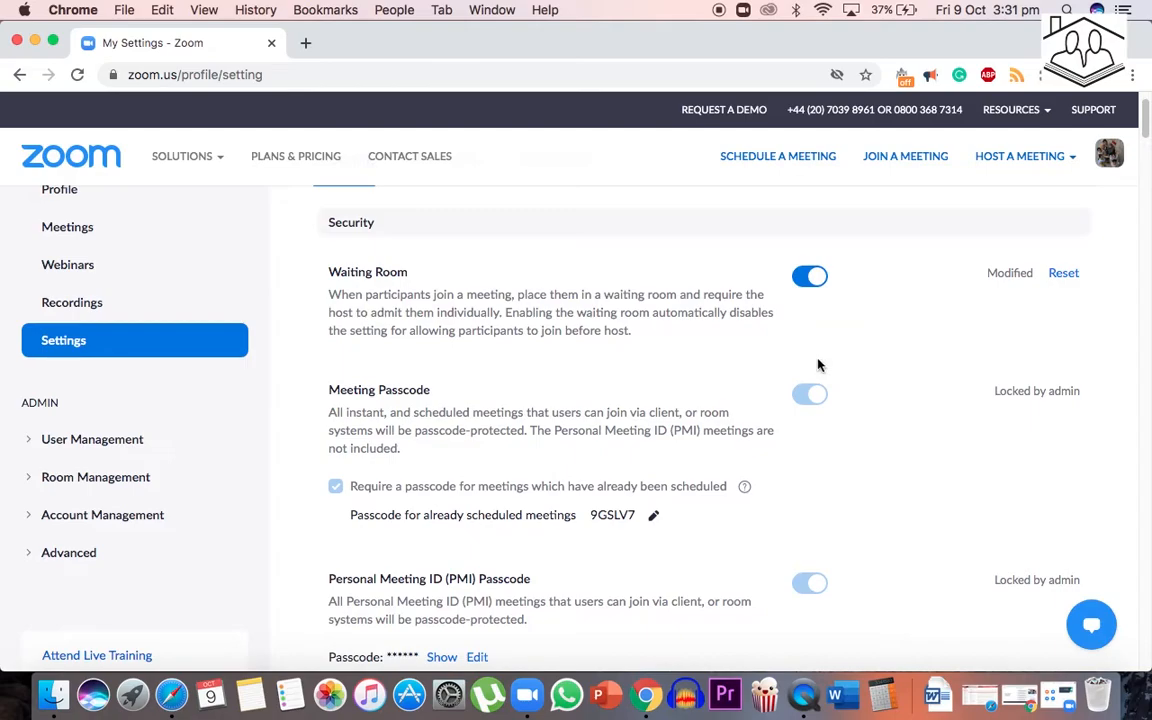
{"action": "scroll", "coordinate": [400, 265], "scroll_direction": "up", "scroll_amount": 2}
{"action": "left_click", "coordinate": [445, 228]}
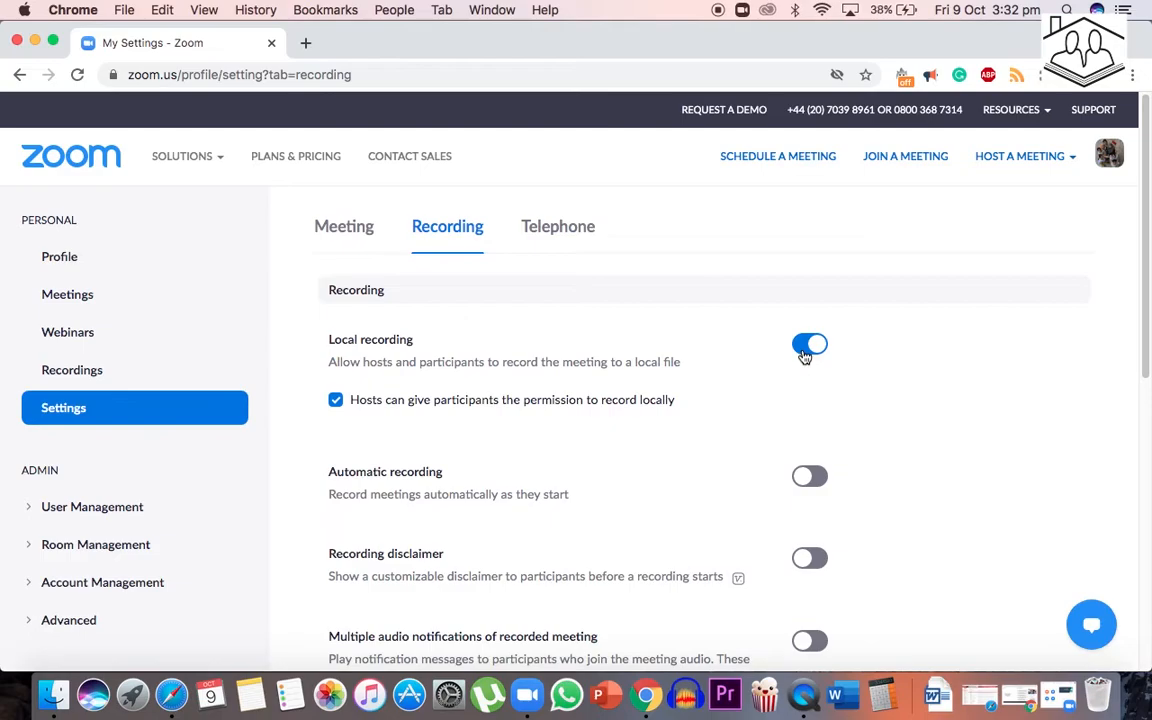
{"action": "left_click", "coordinate": [361, 237]}
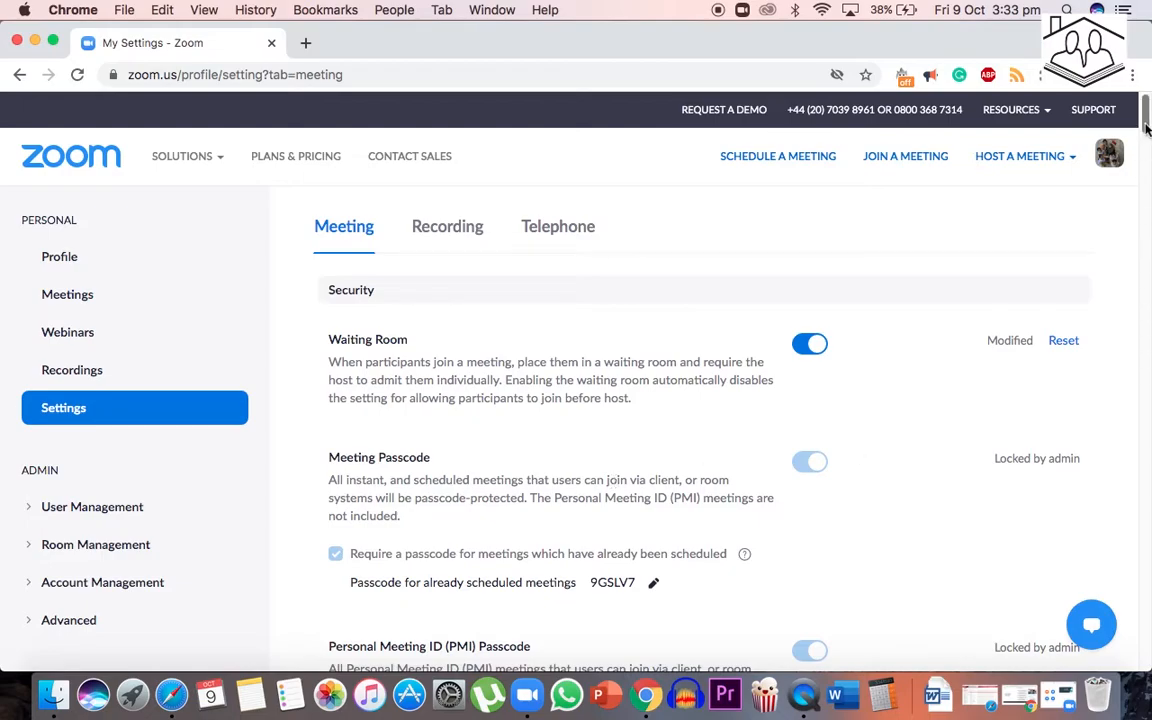
{"action": "left_click_drag", "start_coordinate": [1147, 127], "coordinate": [1145, 220]}
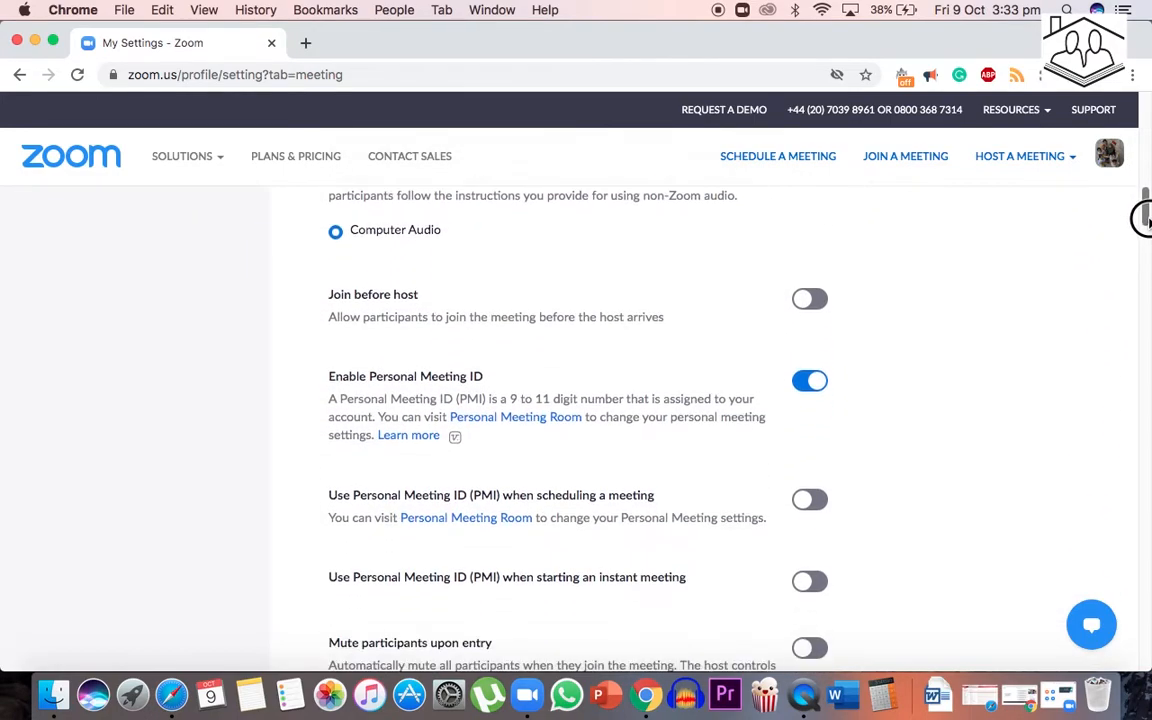
{"action": "left_click_drag", "start_coordinate": [1145, 220], "coordinate": [1146, 116]}
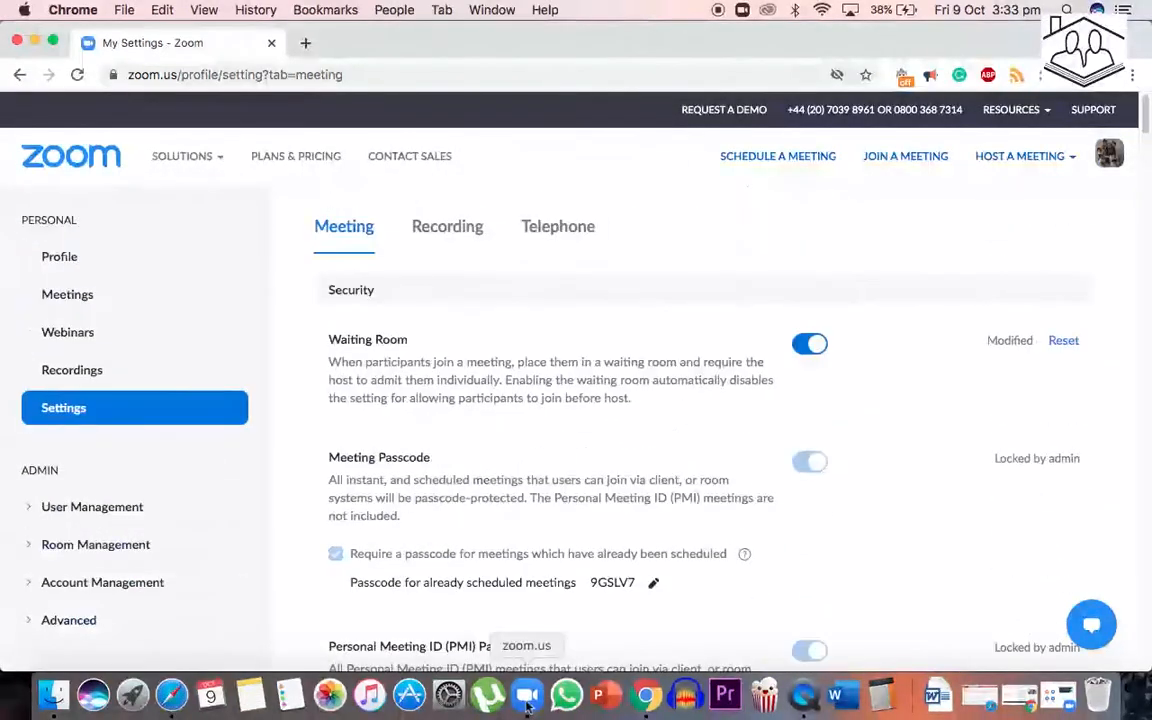
Step: Switch to the Zoom desktop app, start a new meeting with video off, and mute the microphone
{"action": "left_click", "coordinate": [35, 42]}
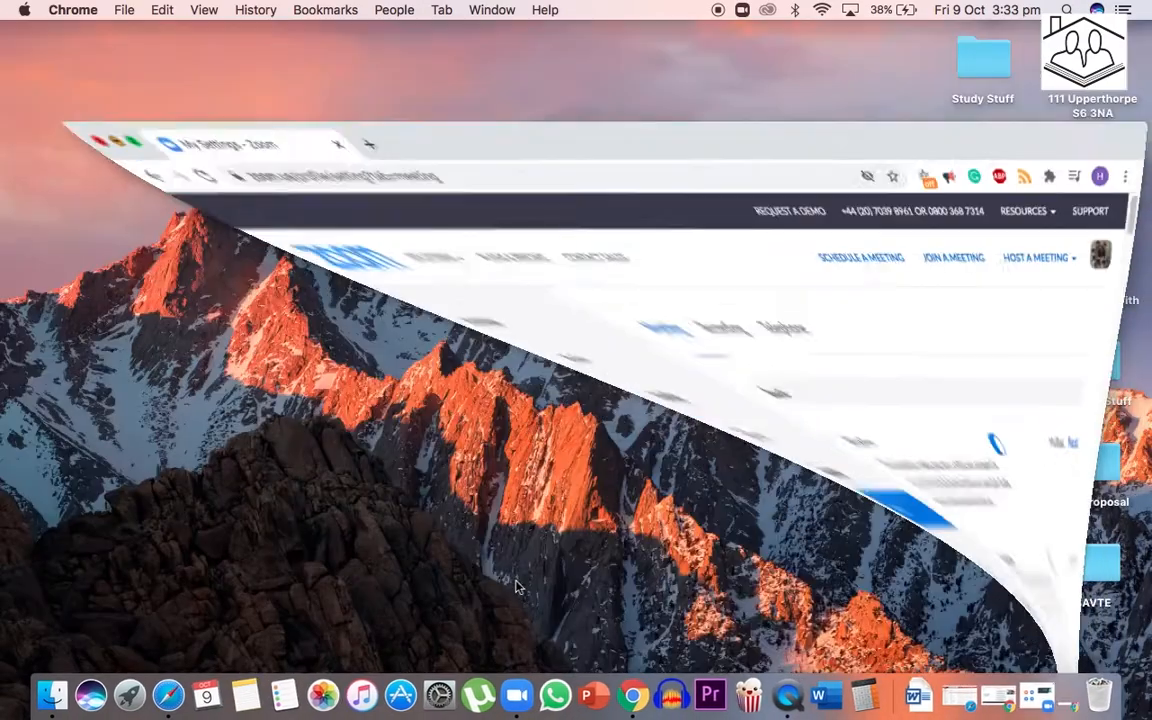
{"action": "left_click", "coordinate": [510, 695]}
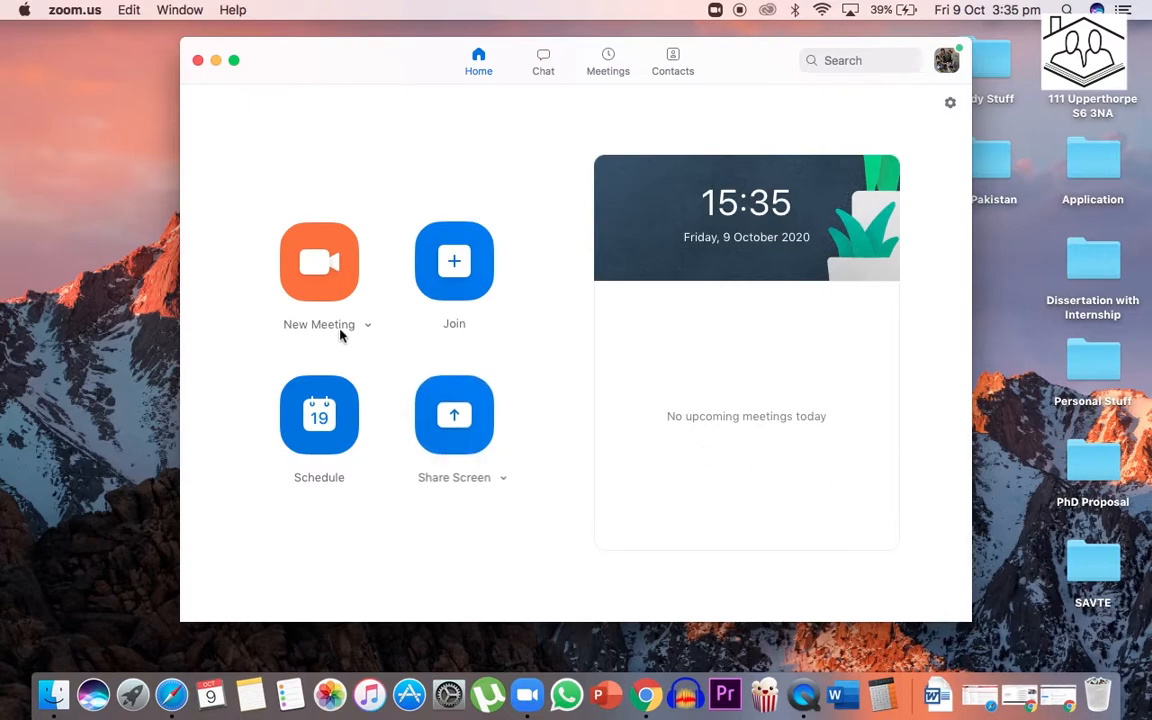
{"action": "left_click", "coordinate": [368, 327]}
{"action": "left_click", "coordinate": [381, 358]}
{"action": "left_click", "coordinate": [309, 260]}
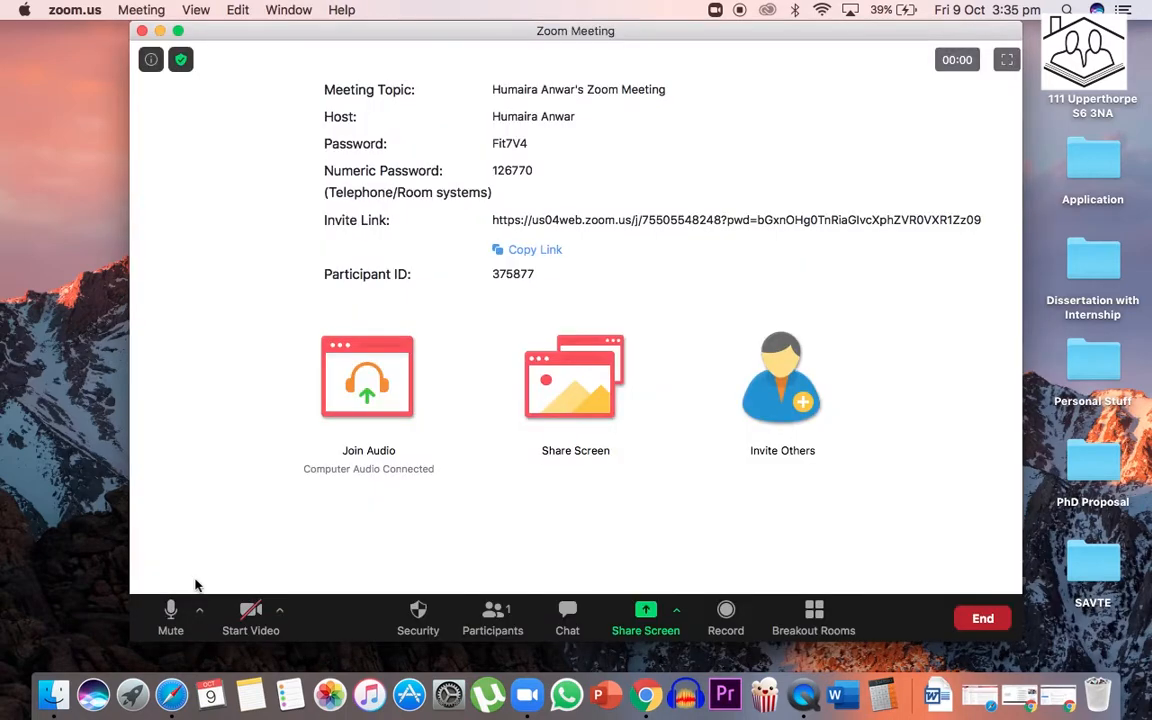
{"action": "left_click", "coordinate": [170, 612]}
Step: Copy the meeting's invite link with its embedded passcode and paste it into the body of a new Outlook message in Safari
{"action": "left_click", "coordinate": [541, 253]}
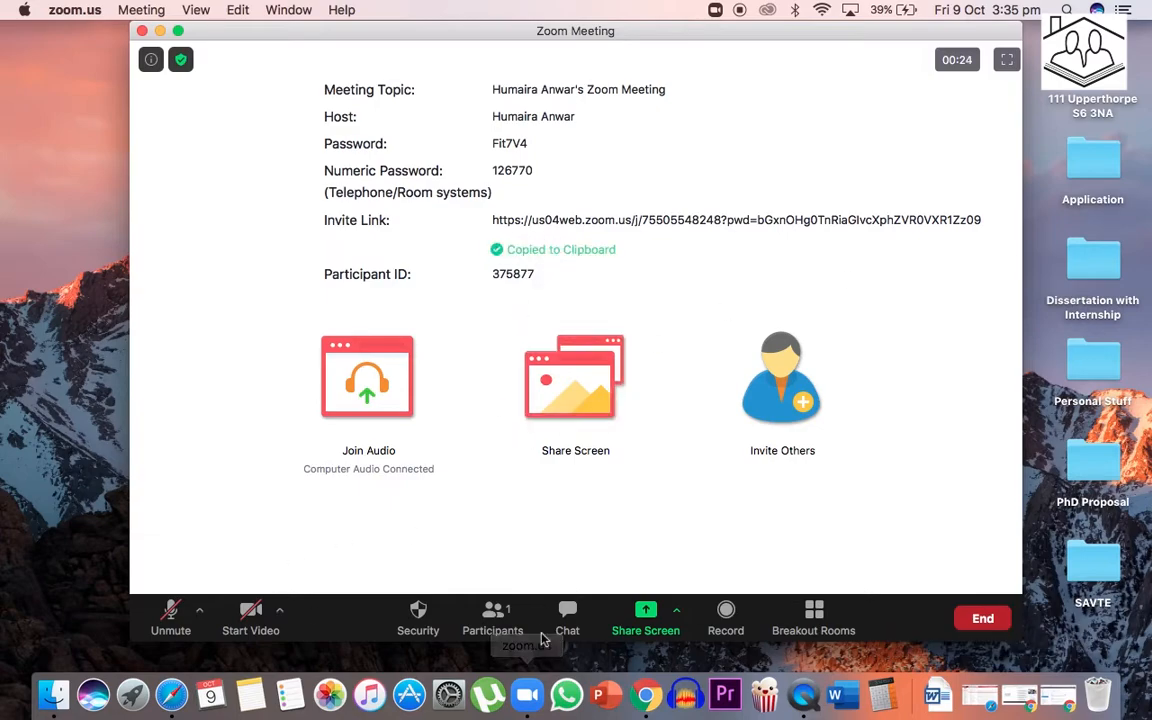
{"action": "left_click", "coordinate": [172, 695]}
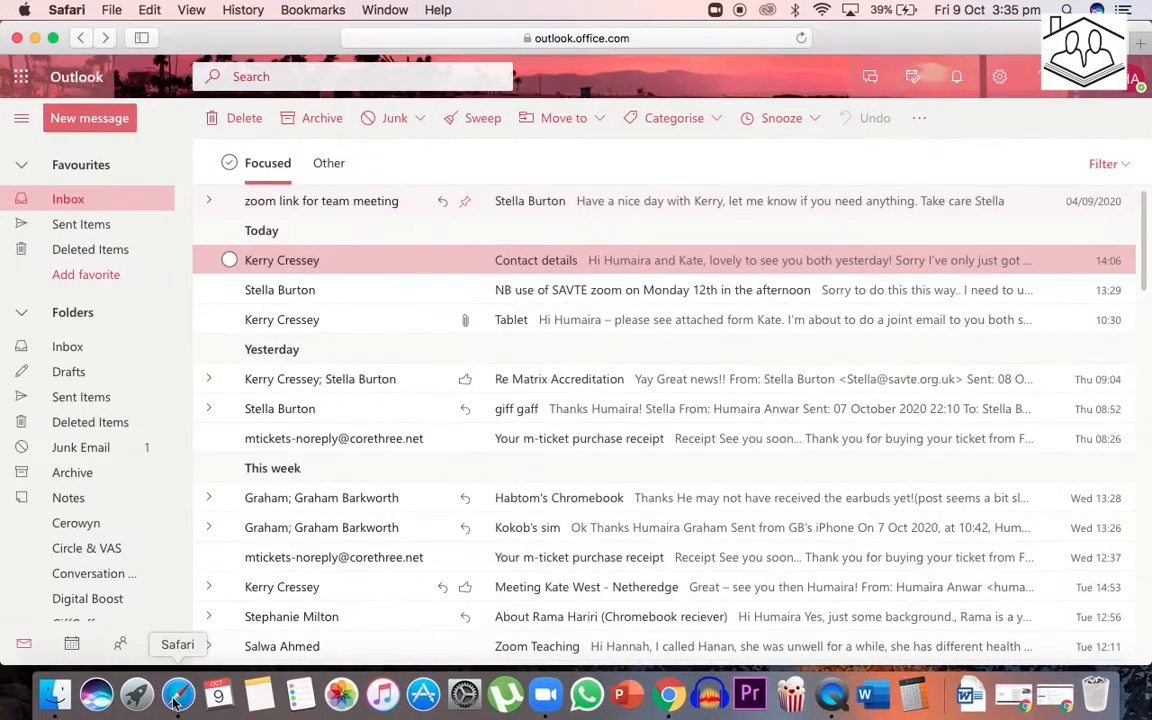
{"action": "left_click", "coordinate": [74, 126]}
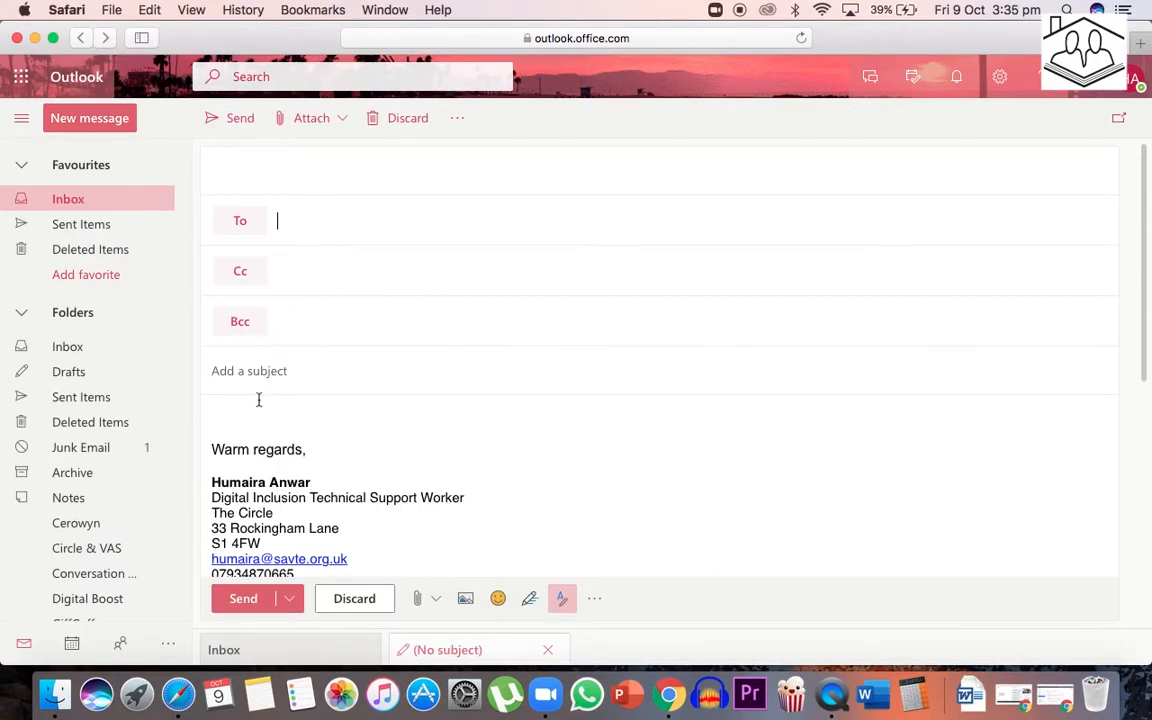
{"action": "double_click", "coordinate": [224, 416]}
{"action": "left_click", "coordinate": [222, 415]}
{"action": "right_click", "coordinate": [222, 414]}
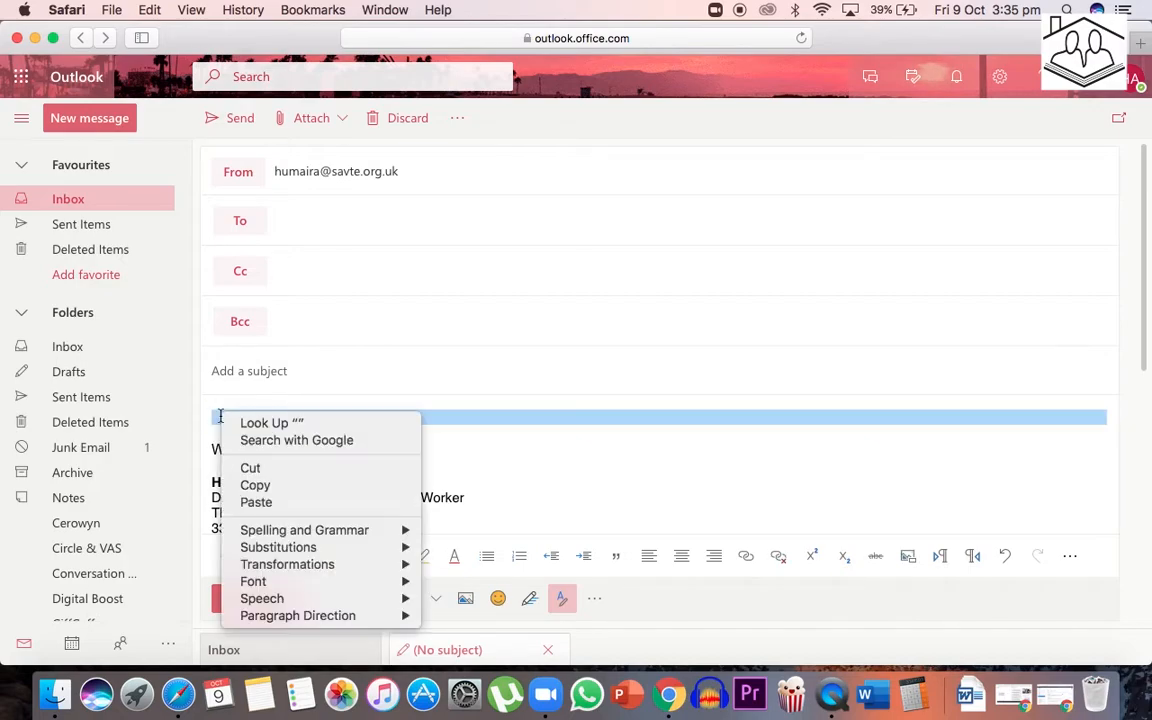
{"action": "left_click", "coordinate": [328, 502]}
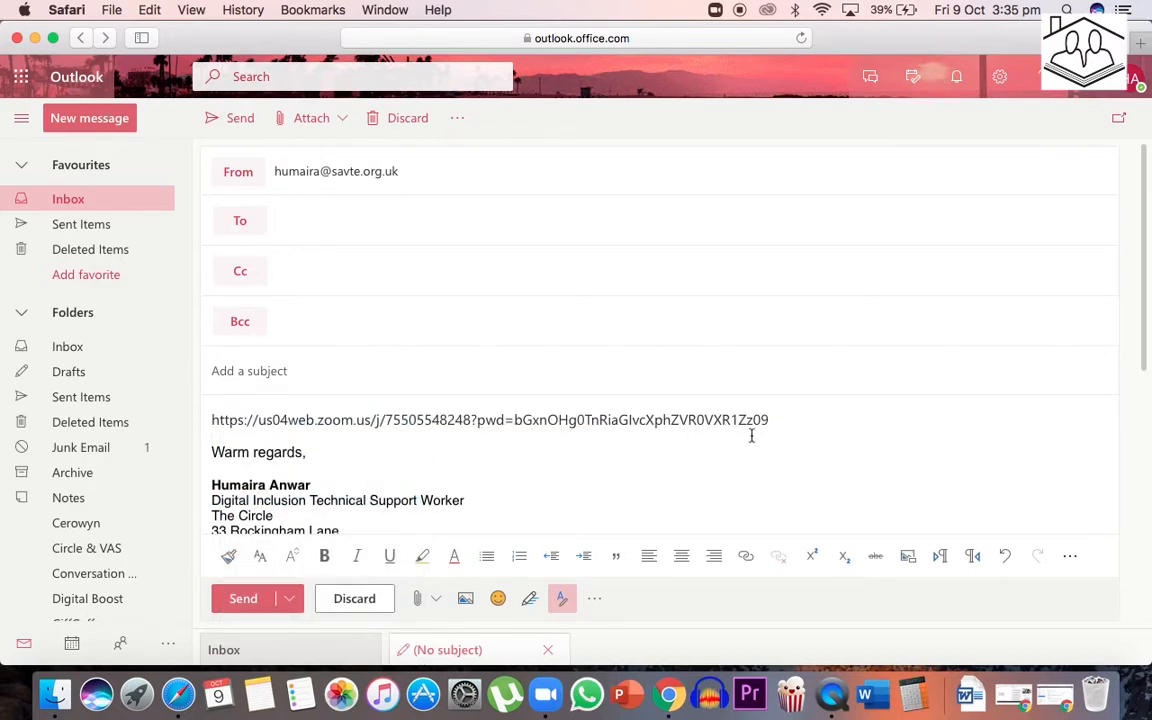
Step: Add the greeting "Dear Learner," followed by a blank line above the invite link in the message body
{"action": "left_click", "coordinate": [473, 206]}
{"action": "left_click", "coordinate": [490, 212]}
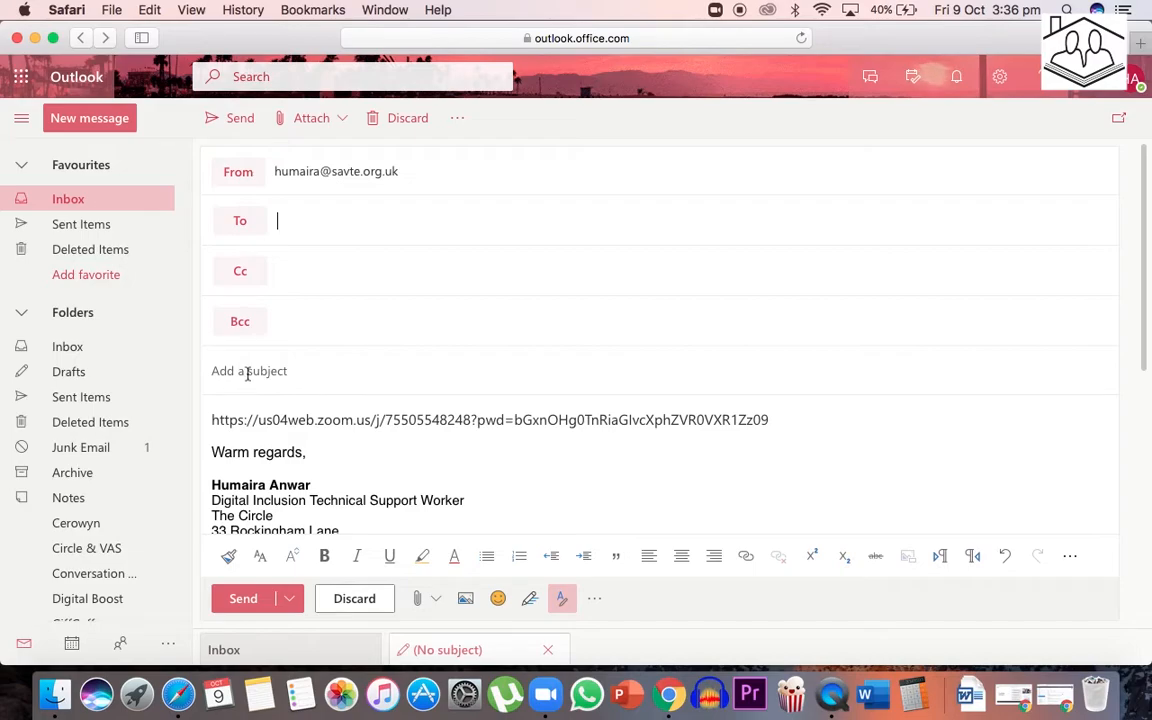
{"action": "left_click", "coordinate": [212, 420]}
{"action": "key", "text": "Return"}
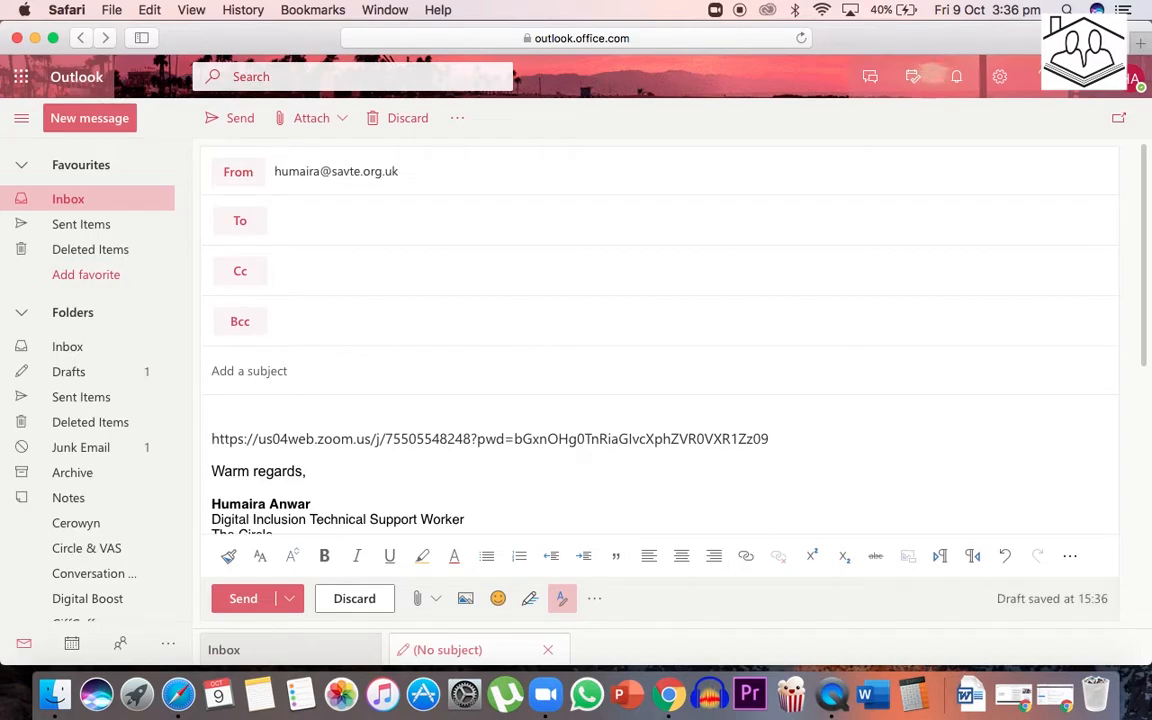
{"action": "type", "text": "Dear Learner,"}
{"action": "key", "text": "Return"}
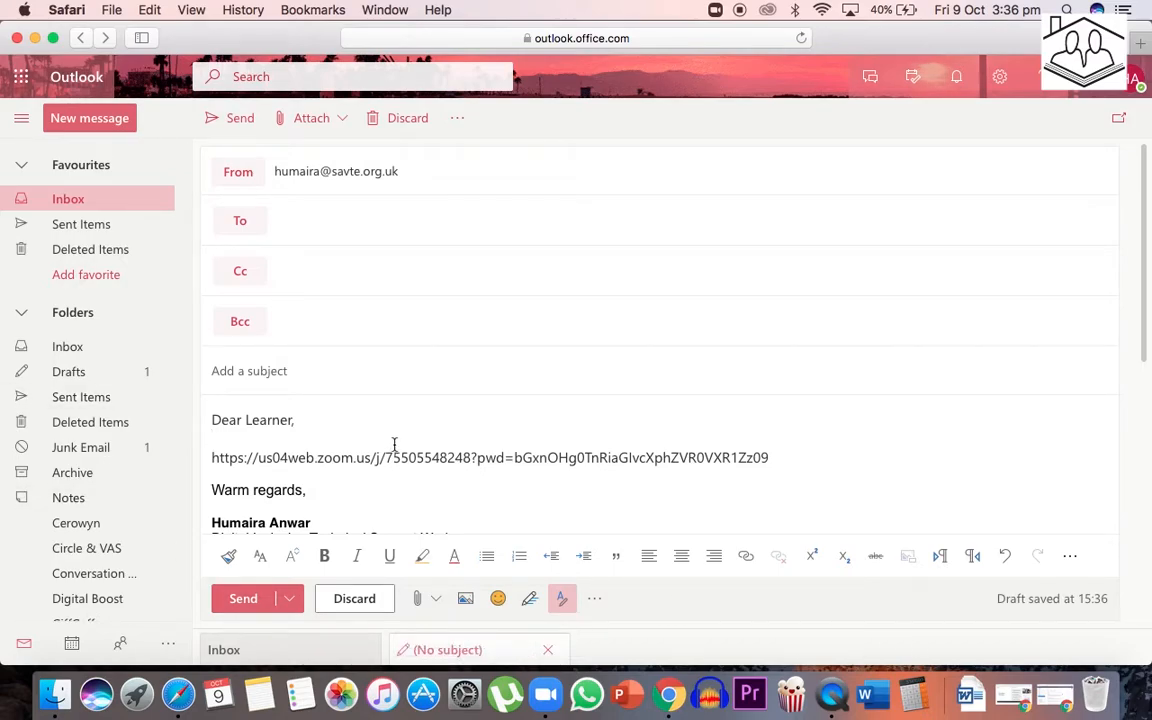
Step: Return to the Zoom meeting, show the participants list, and copy the invite link from the Invite dialog
{"action": "left_click", "coordinate": [552, 706]}
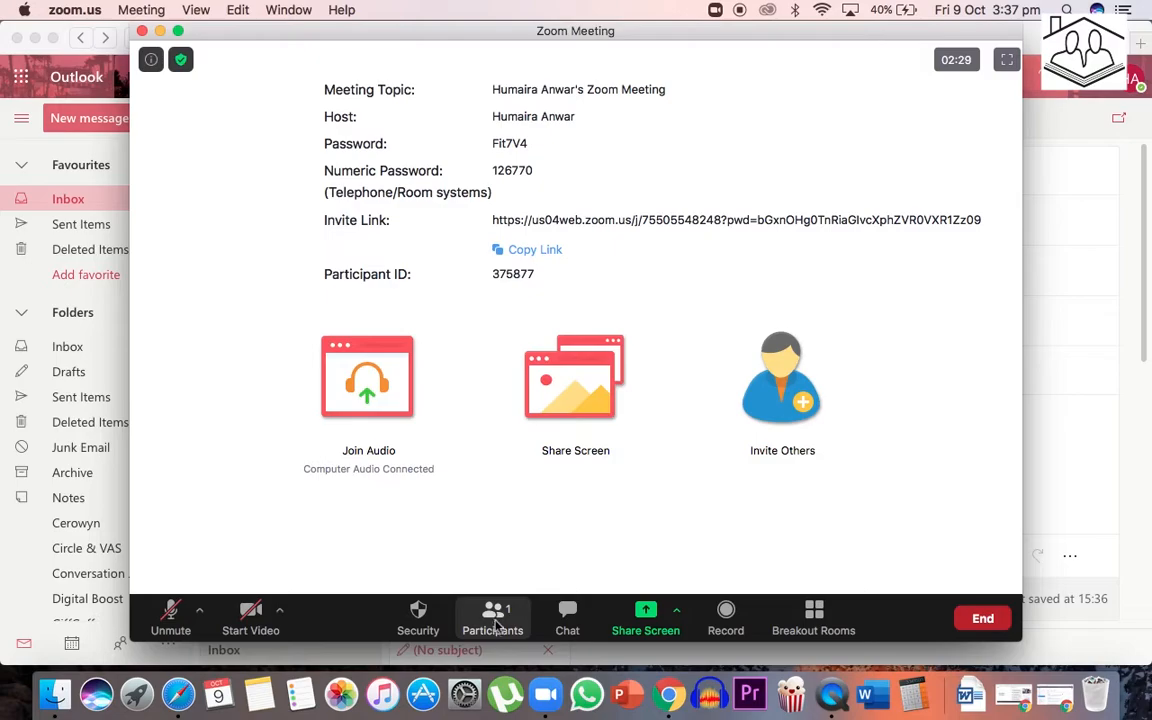
{"action": "left_click", "coordinate": [493, 614]}
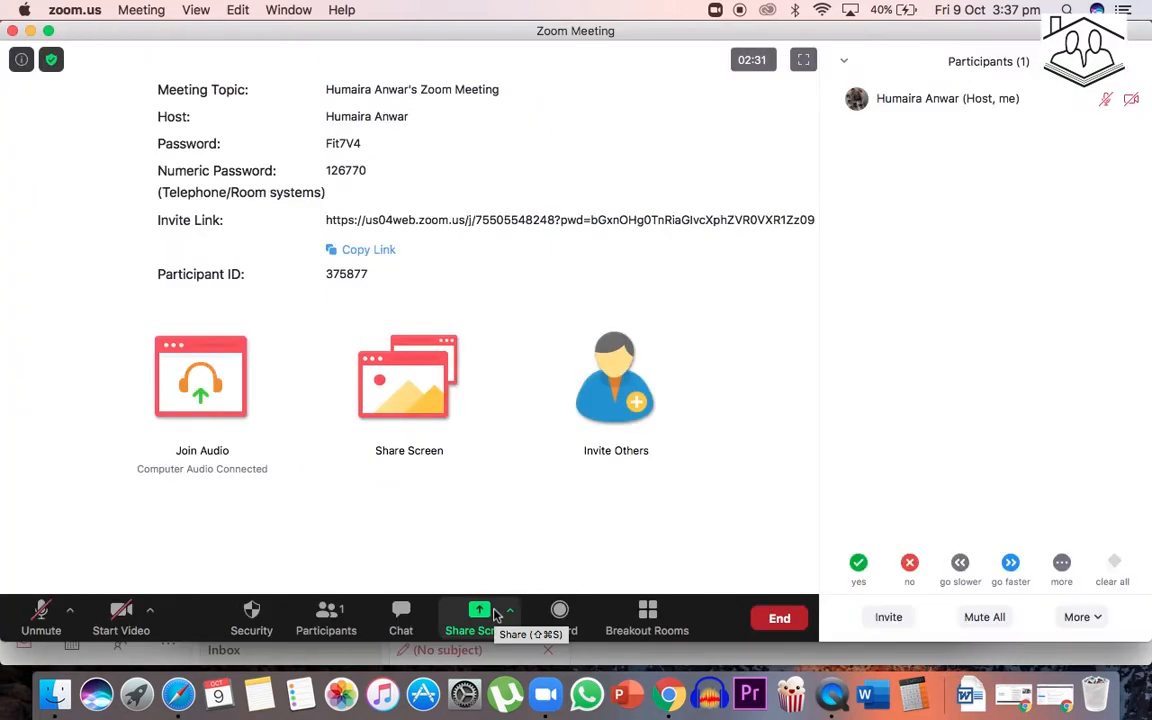
{"action": "left_click", "coordinate": [889, 620]}
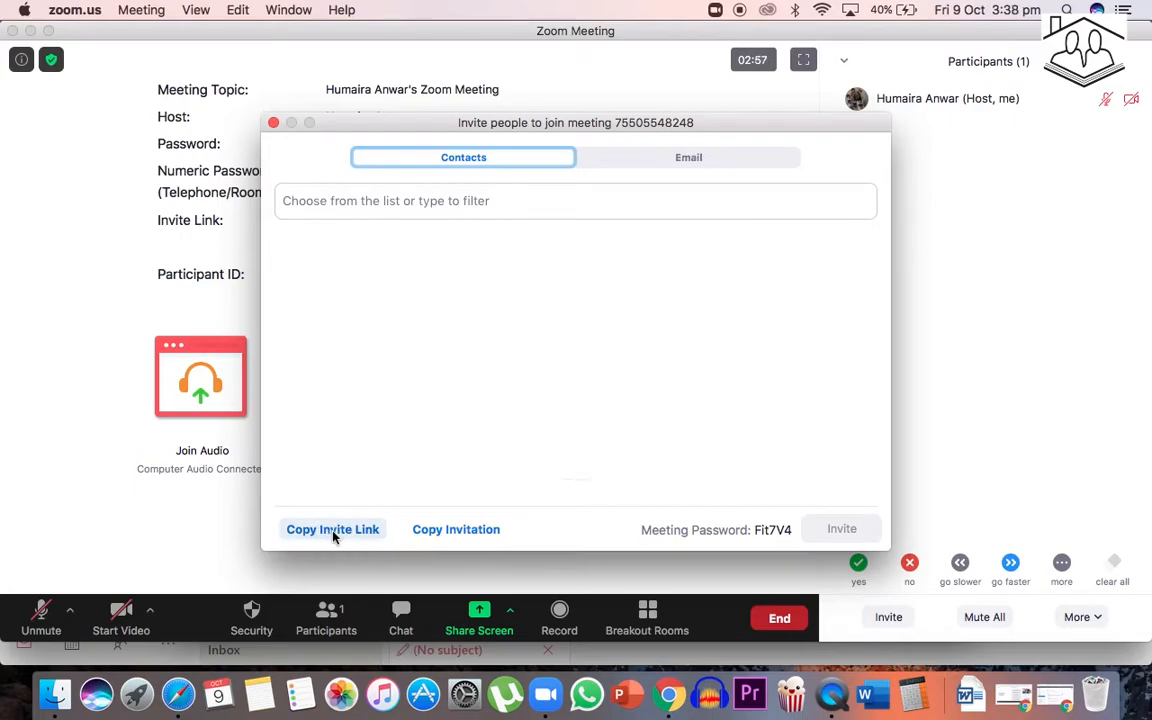
{"action": "left_click", "coordinate": [332, 531]}
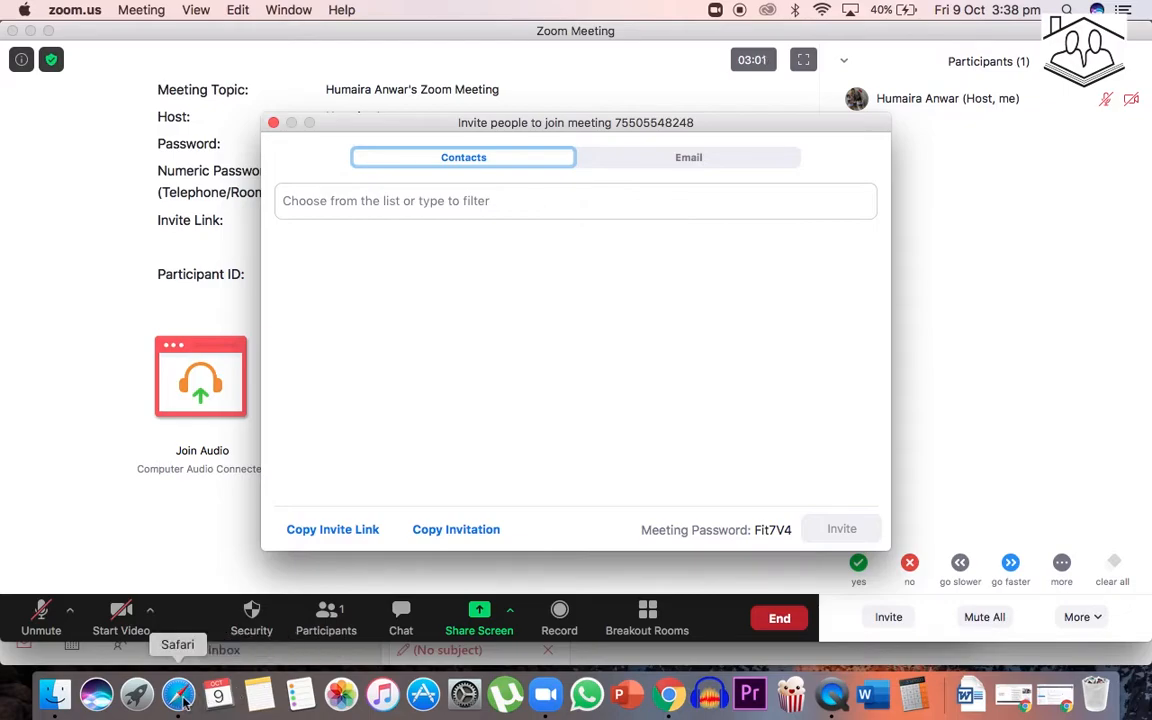
Step: Switch to the Outlook draft in Safari and replace the greeting and old link with the copied invite link and its embedded passcode
{"action": "left_click", "coordinate": [180, 696]}
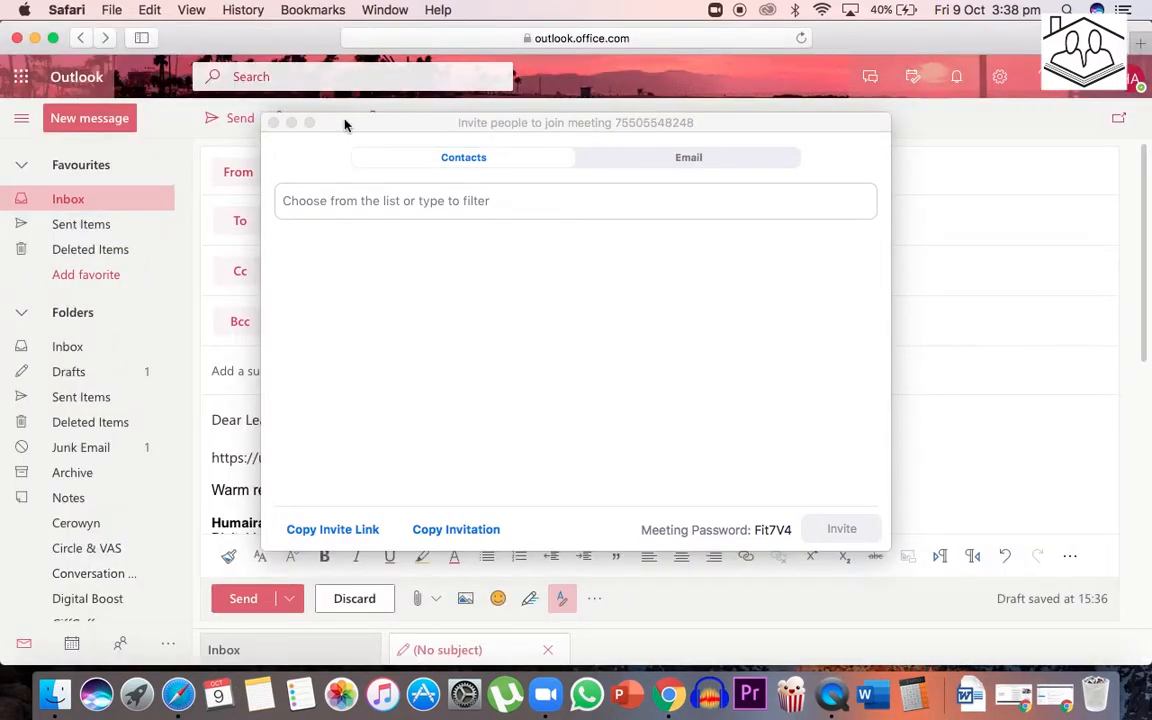
{"action": "left_click", "coordinate": [274, 122]}
{"action": "left_click", "coordinate": [381, 437]}
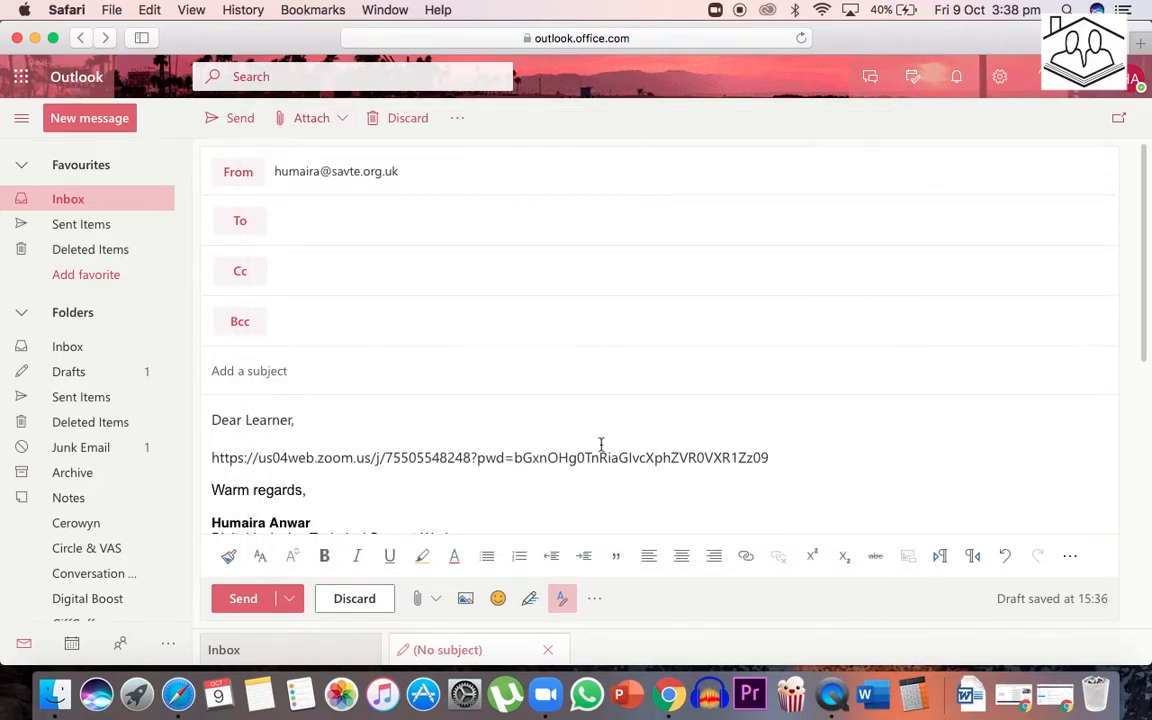
{"action": "mouse_move", "coordinate": [782, 455]}
{"action": "left_mouse_down"}
{"action": "mouse_move", "coordinate": [291, 450]}
{"action": "mouse_move", "coordinate": [220, 420]}
{"action": "mouse_move", "coordinate": [738, 452]}
{"action": "mouse_move", "coordinate": [788, 476]}
{"action": "left_mouse_up"}
{"action": "left_click", "coordinate": [214, 420]}
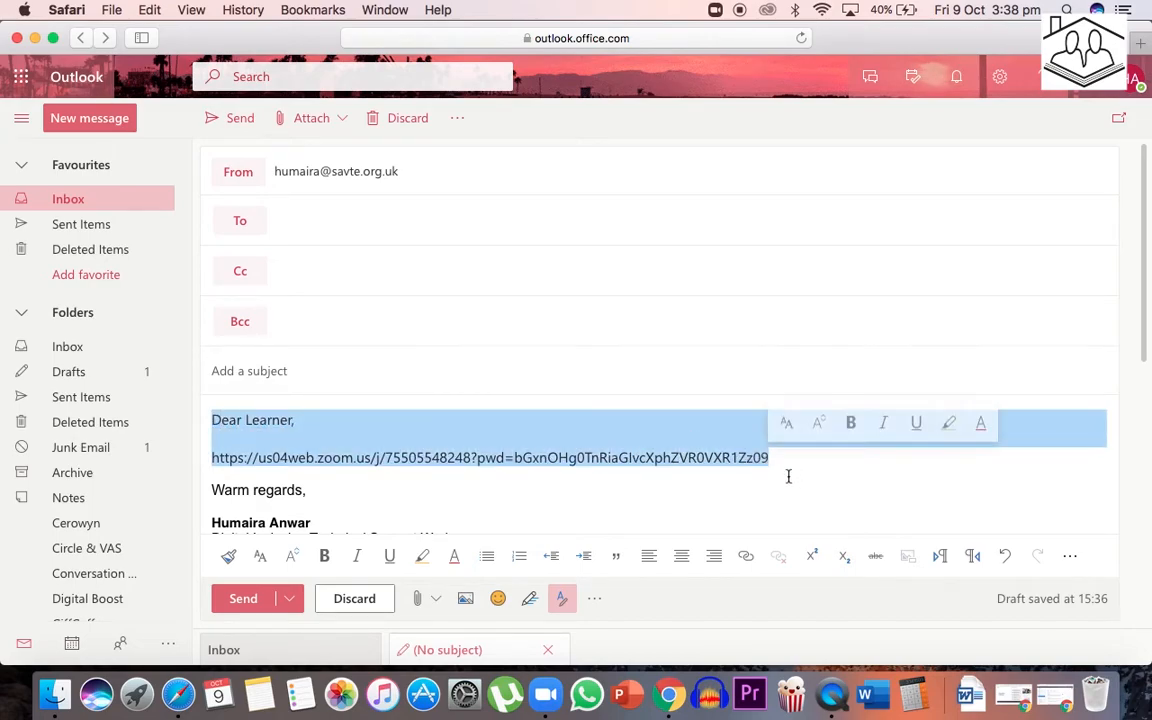
{"action": "key", "text": "BackSpace"}
{"action": "key", "text": "super+v"}
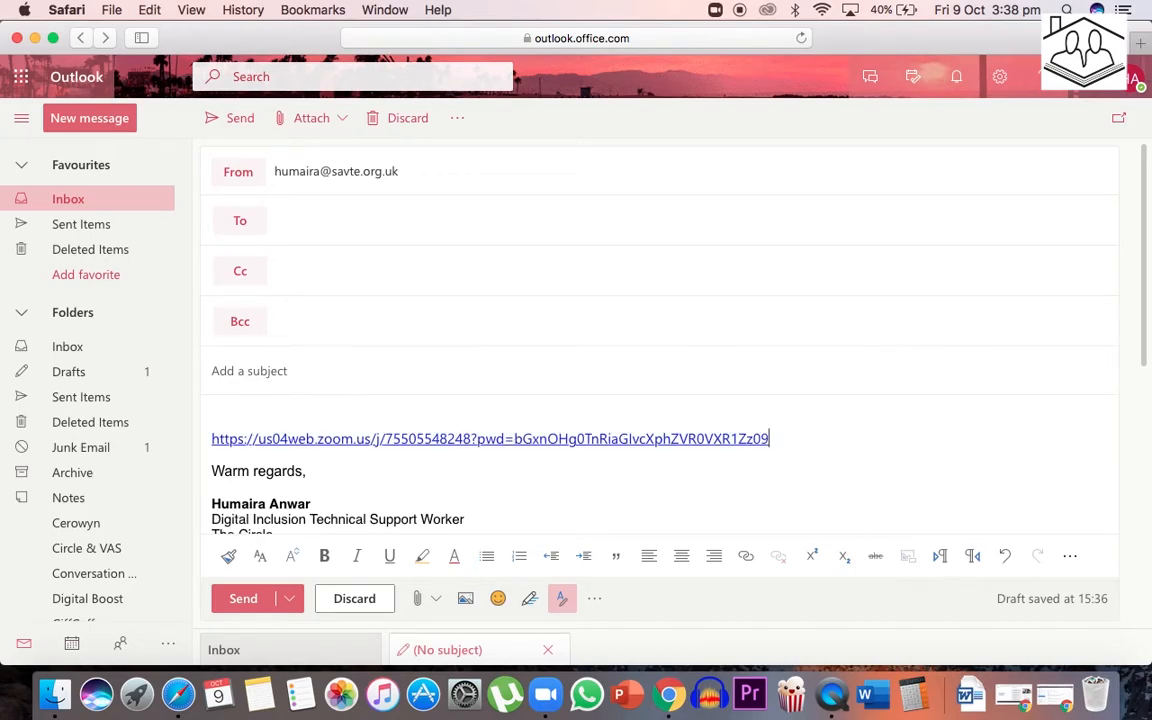
{"action": "left_click_drag", "start_coordinate": [805, 437], "coordinate": [214, 440]}
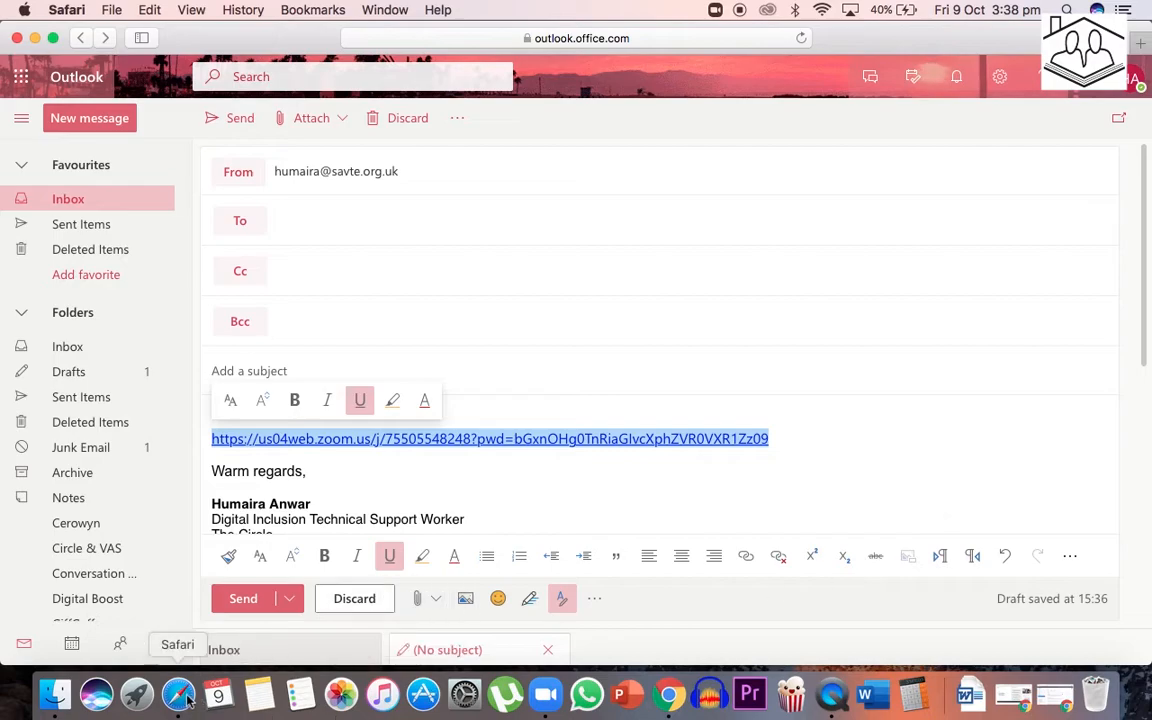
Step: Return to the Zoom meeting and copy the full invitation from the participants' Invite dialog
{"action": "key", "text": "super+Tab"}
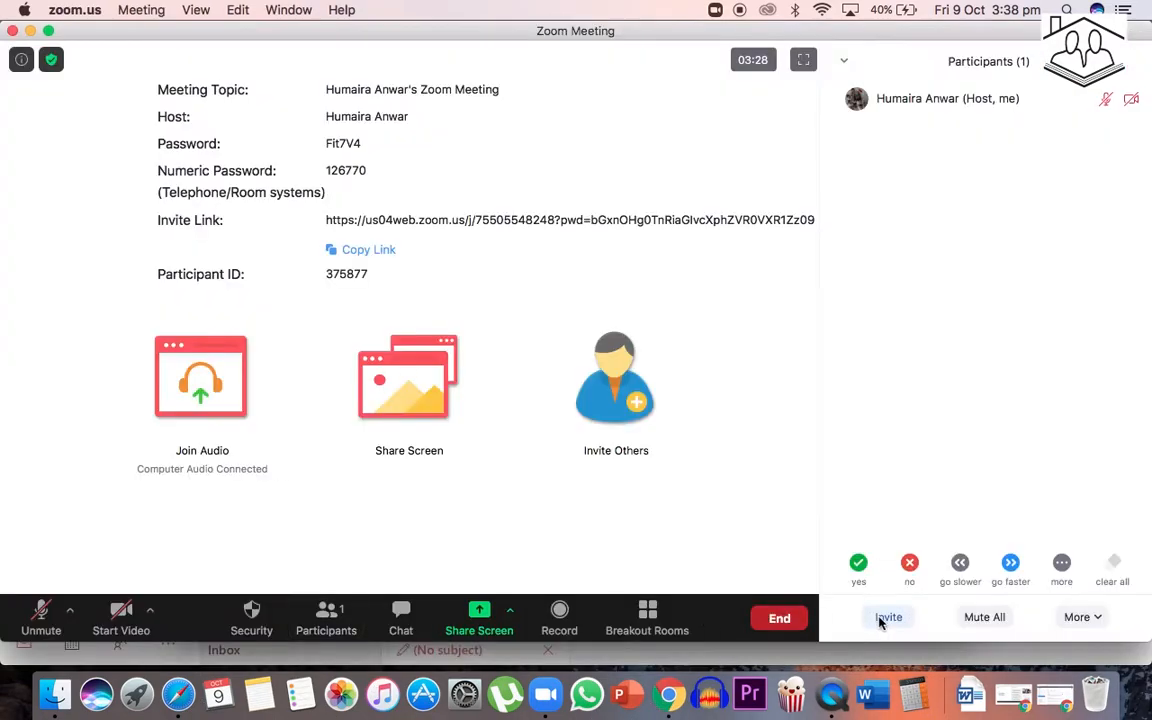
{"action": "left_click", "coordinate": [885, 617]}
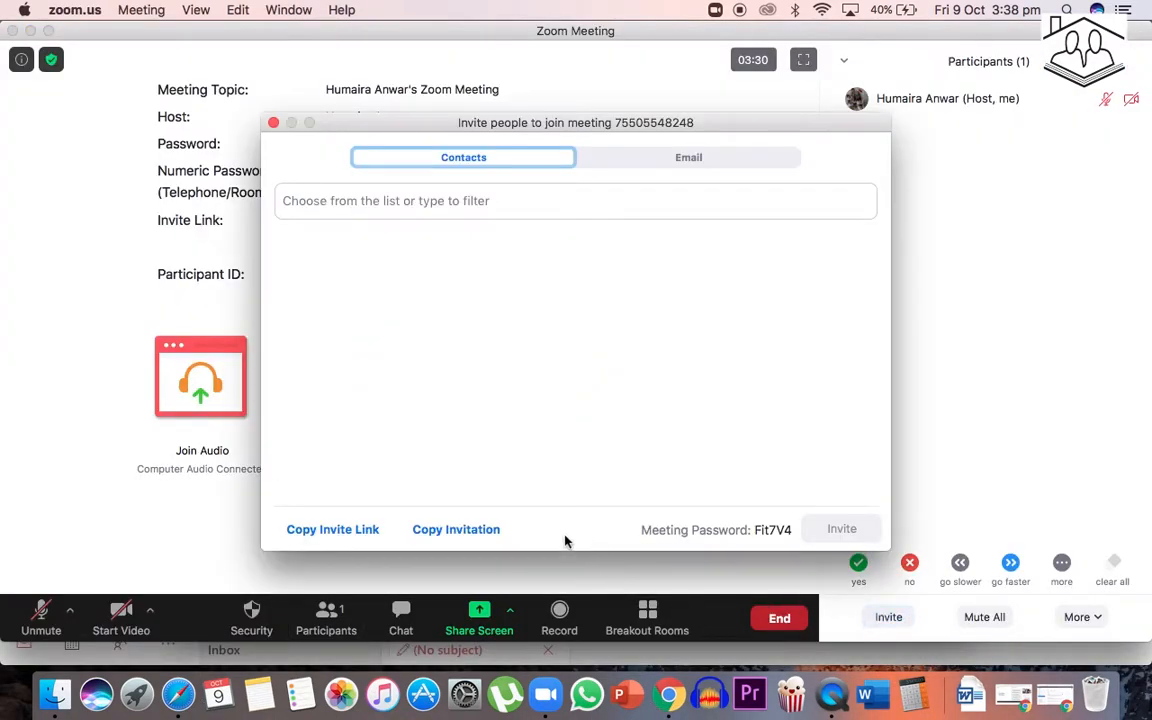
{"action": "left_click", "coordinate": [455, 532]}
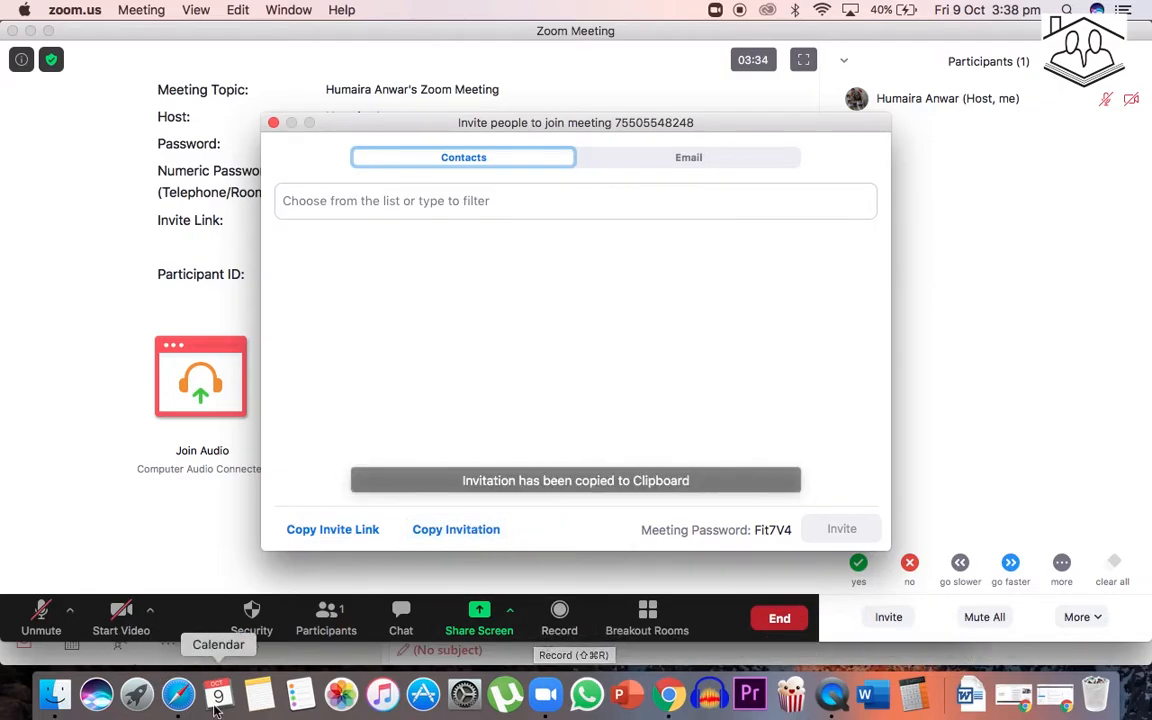
Step: Switch to the Outlook draft in Safari, replace the link with the full invitation including meeting ID and passcode, and remove the extra blank lines
{"action": "left_click", "coordinate": [178, 694]}
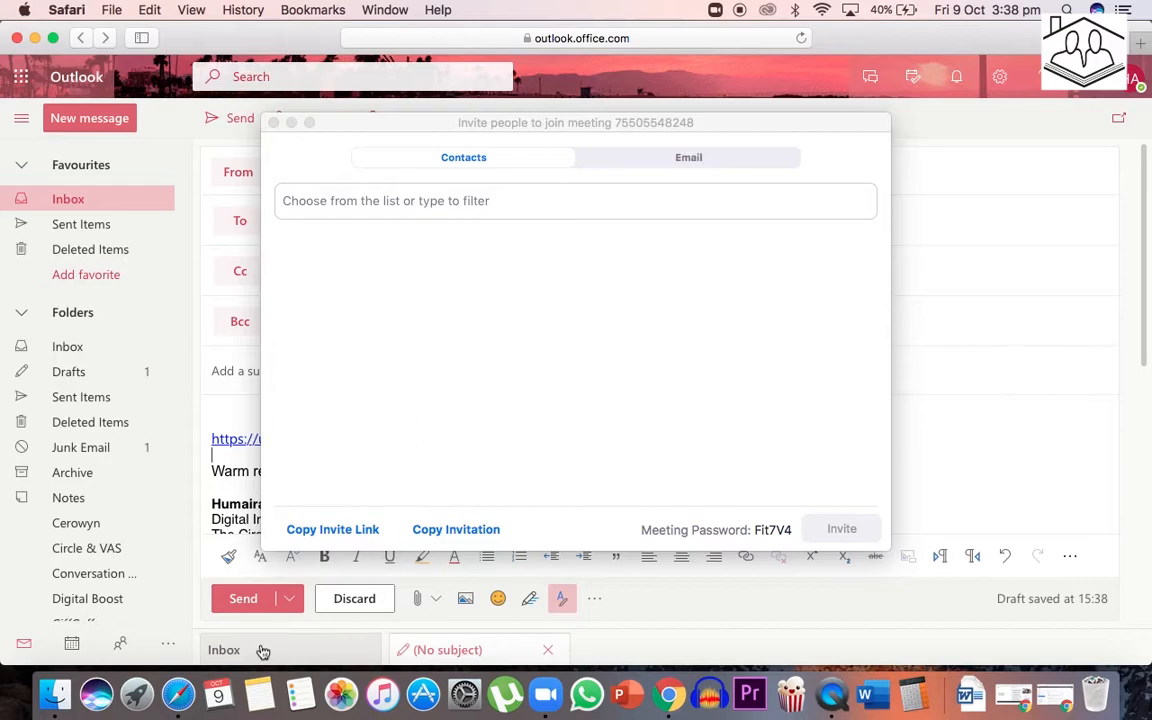
{"action": "left_click", "coordinate": [274, 122]}
{"action": "left_click_drag", "start_coordinate": [768, 449], "coordinate": [211, 437]}
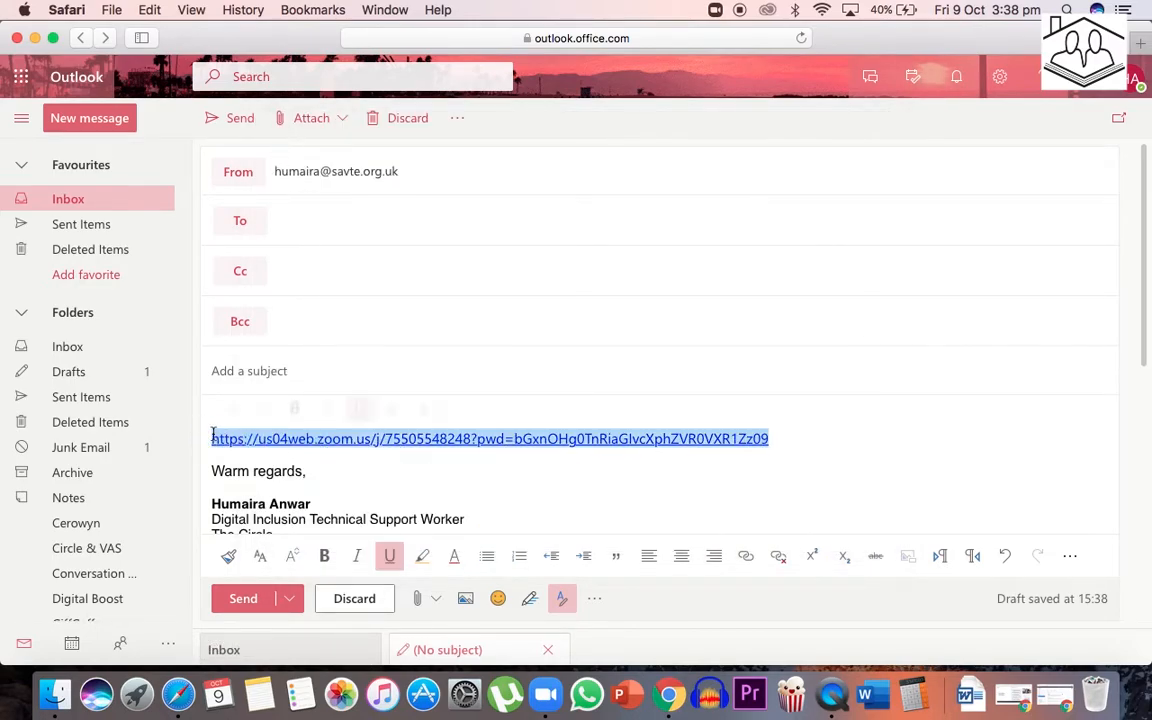
{"action": "key", "text": "BackSpace"}
{"action": "key", "text": "super+v"}
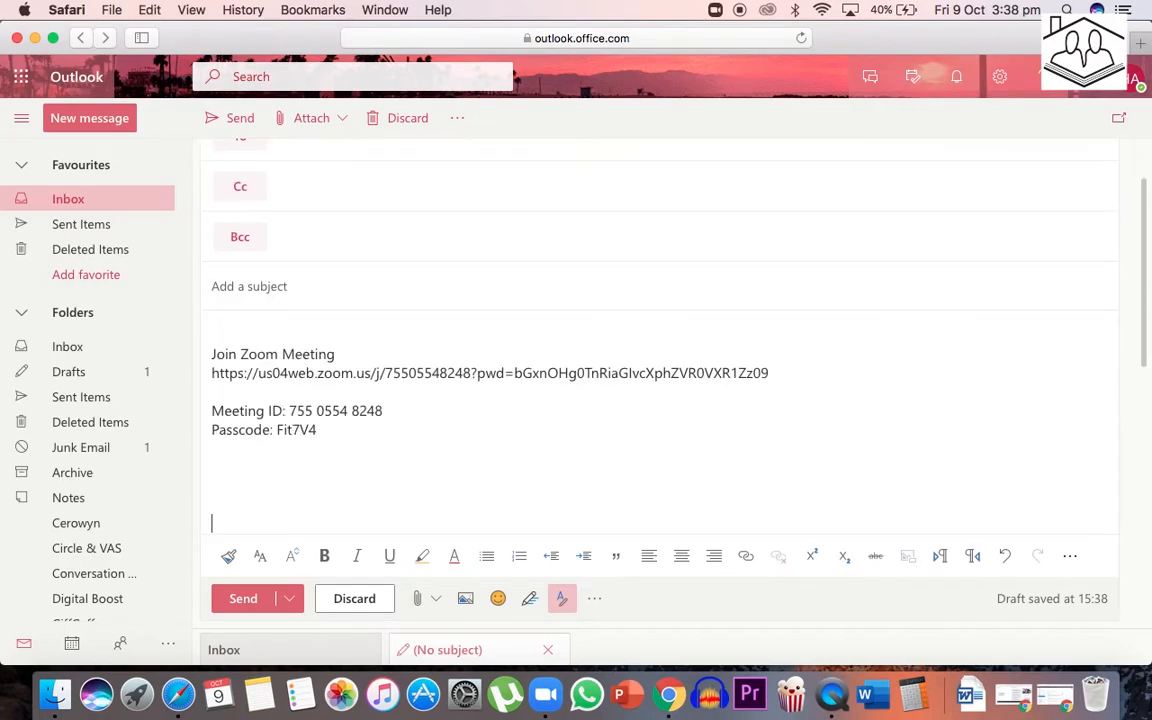
{"action": "key", "text": "BackSpace"}
{"action": "key", "text": "BackSpace"}
{"action": "key", "text": "BackSpace"}
{"action": "key", "text": "BackSpace"}
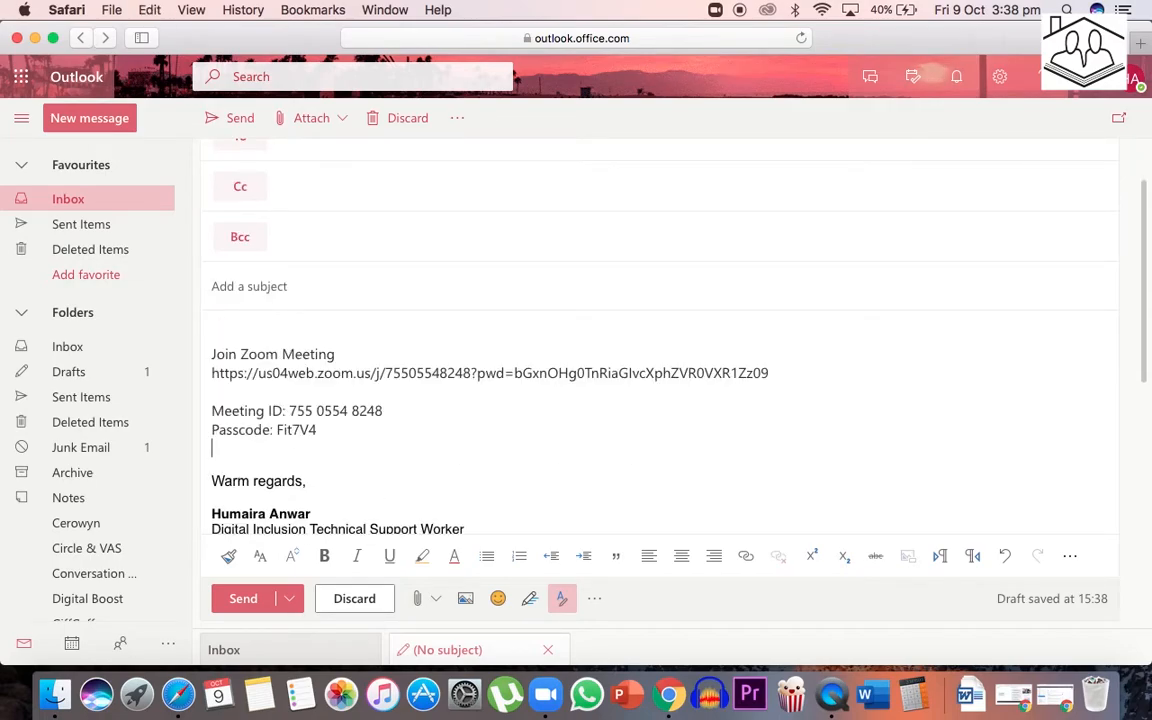
{"action": "left_click_drag", "start_coordinate": [1144, 252], "coordinate": [1144, 204]}
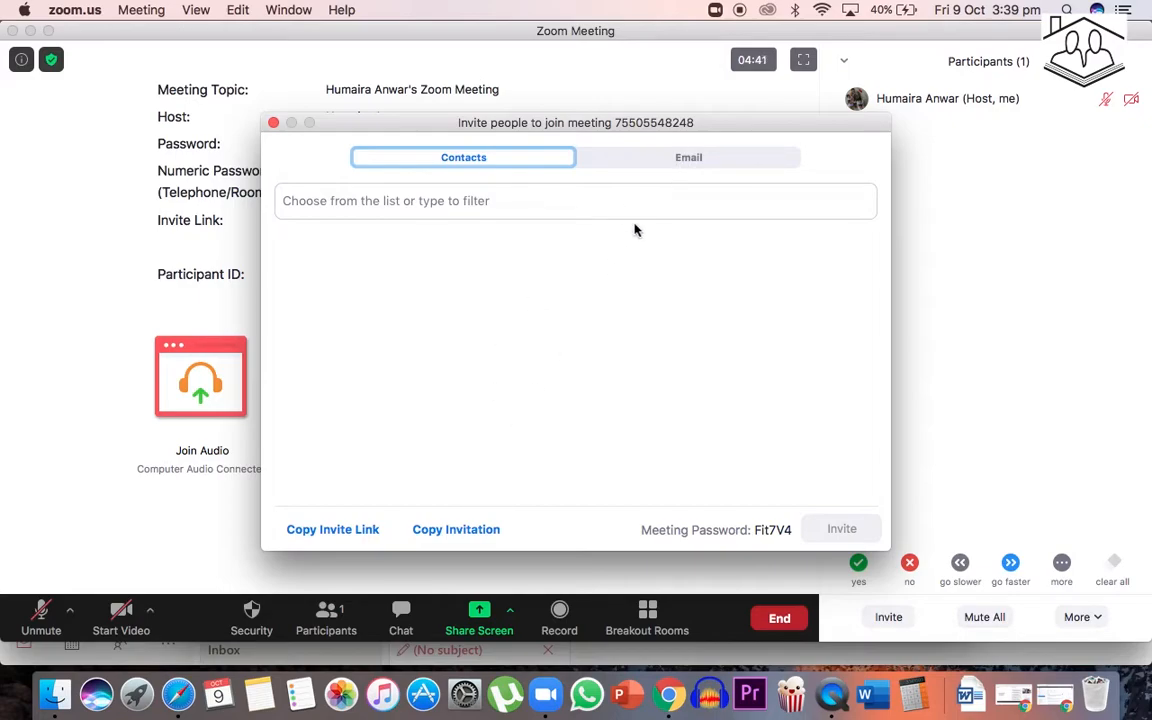
Step: Generate an email invitation for the meeting through Gmail from the Invite dialog, and close the resulting draft without sending it
{"action": "left_click", "coordinate": [671, 162]}
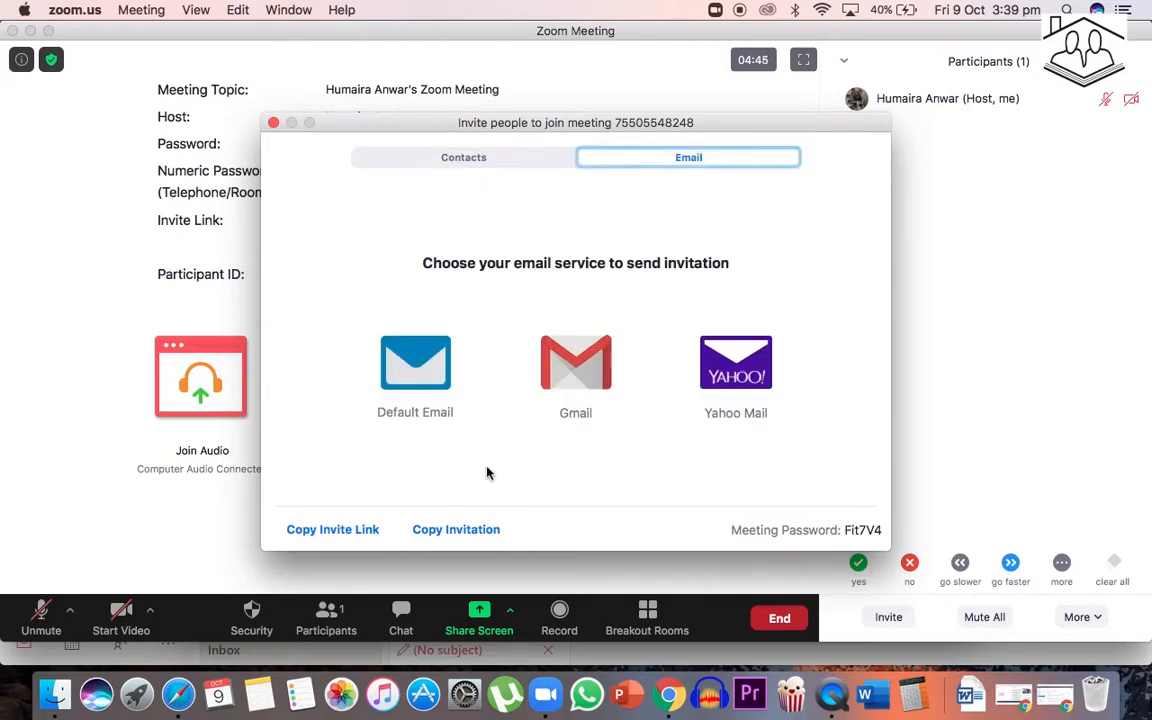
{"action": "left_click", "coordinate": [562, 370]}
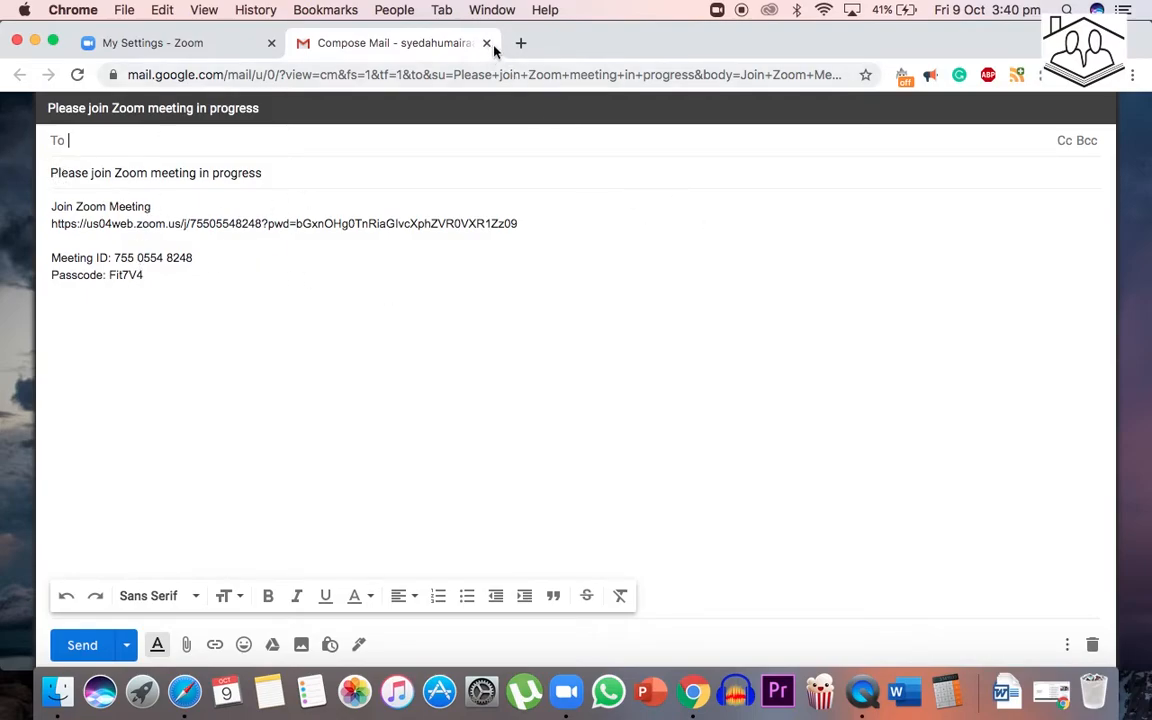
{"action": "left_click", "coordinate": [487, 44]}
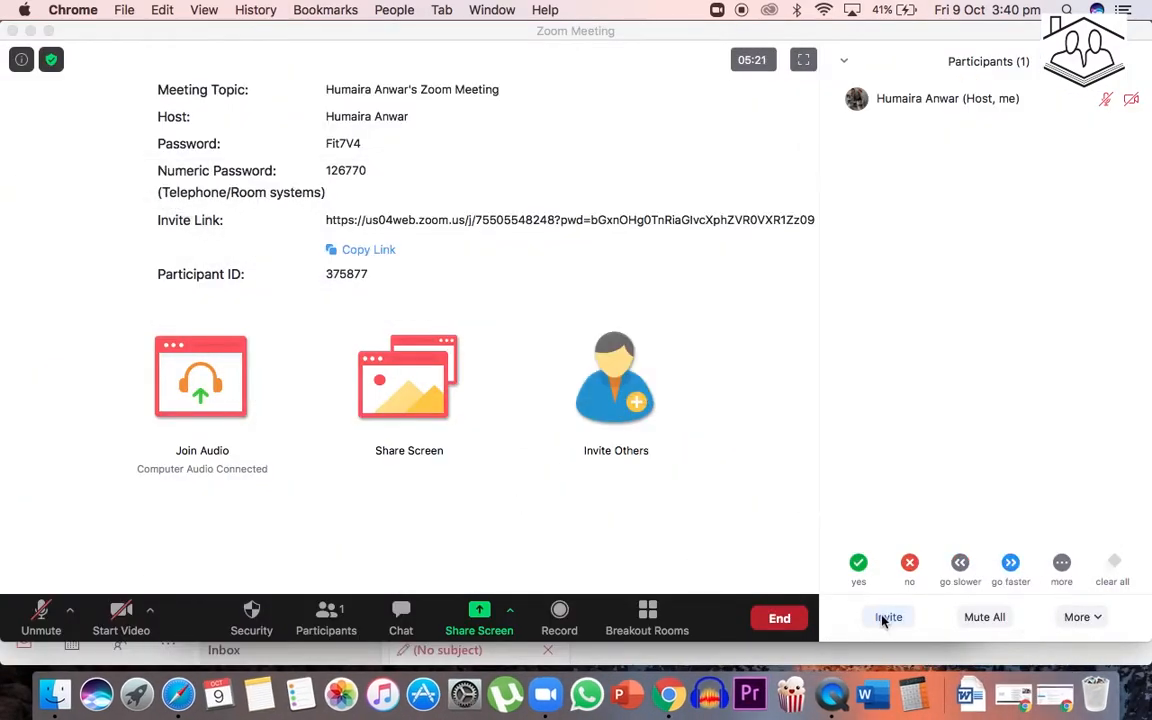
Step: Review the meeting's invite options once more, close the Invite dialog, and end the meeting
{"action": "left_click", "coordinate": [881, 616]}
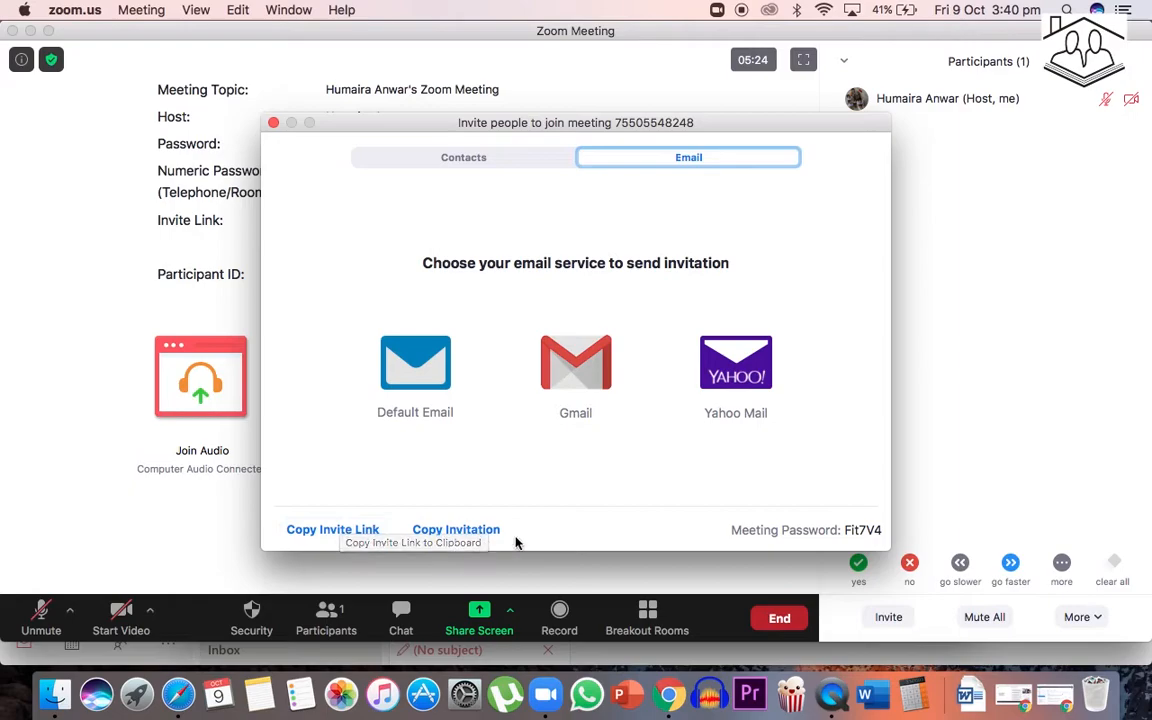
{"action": "left_click", "coordinate": [273, 124]}
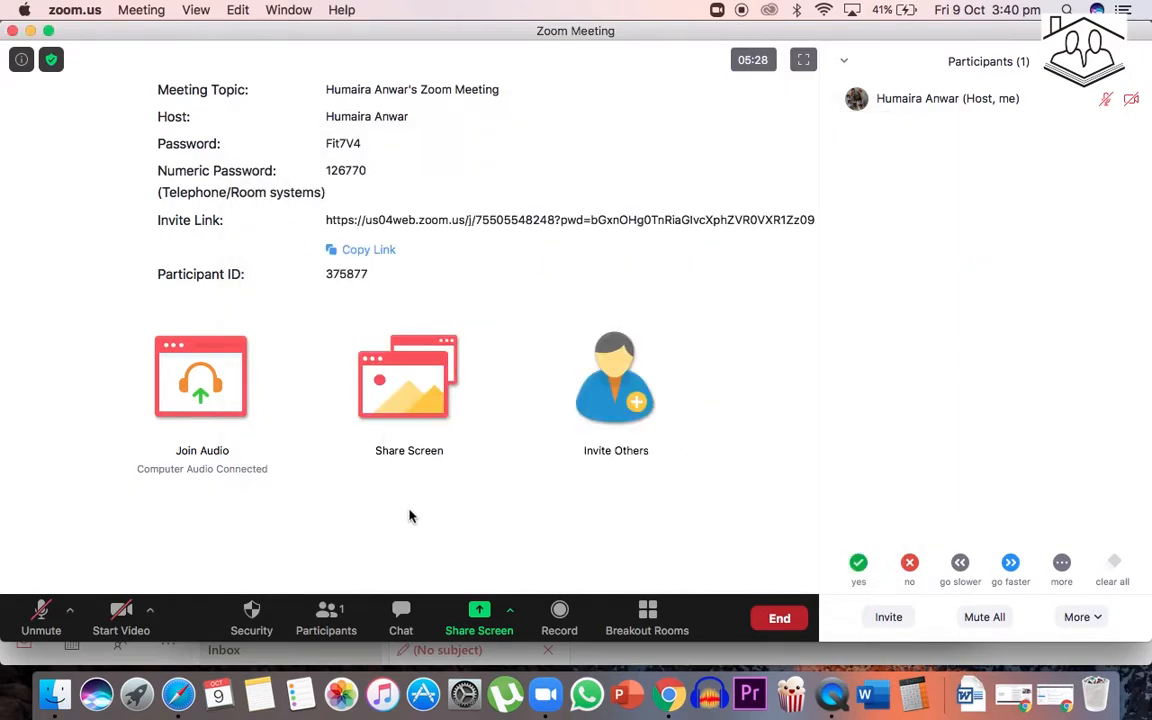
{"action": "left_click", "coordinate": [779, 620]}
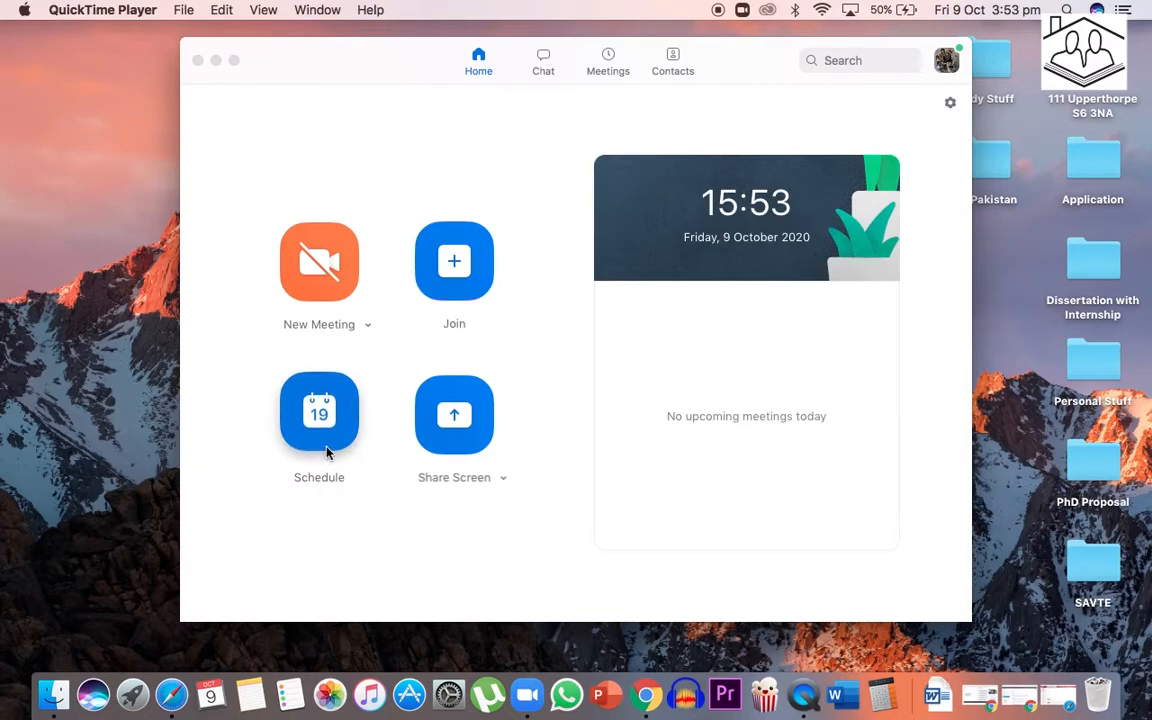
Step: Start scheduling a meeting and set its topic to "Online English Class with" followed by the teacher's first name
{"action": "left_click", "coordinate": [314, 436]}
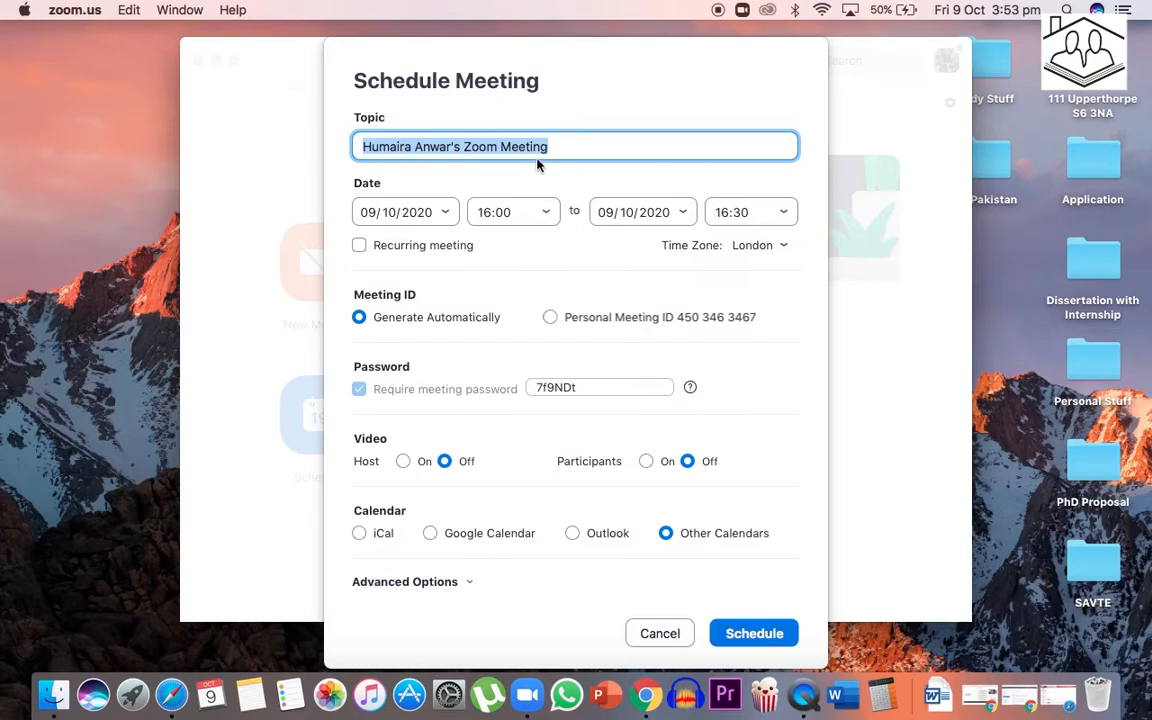
{"action": "key", "text": "BackSpace"}
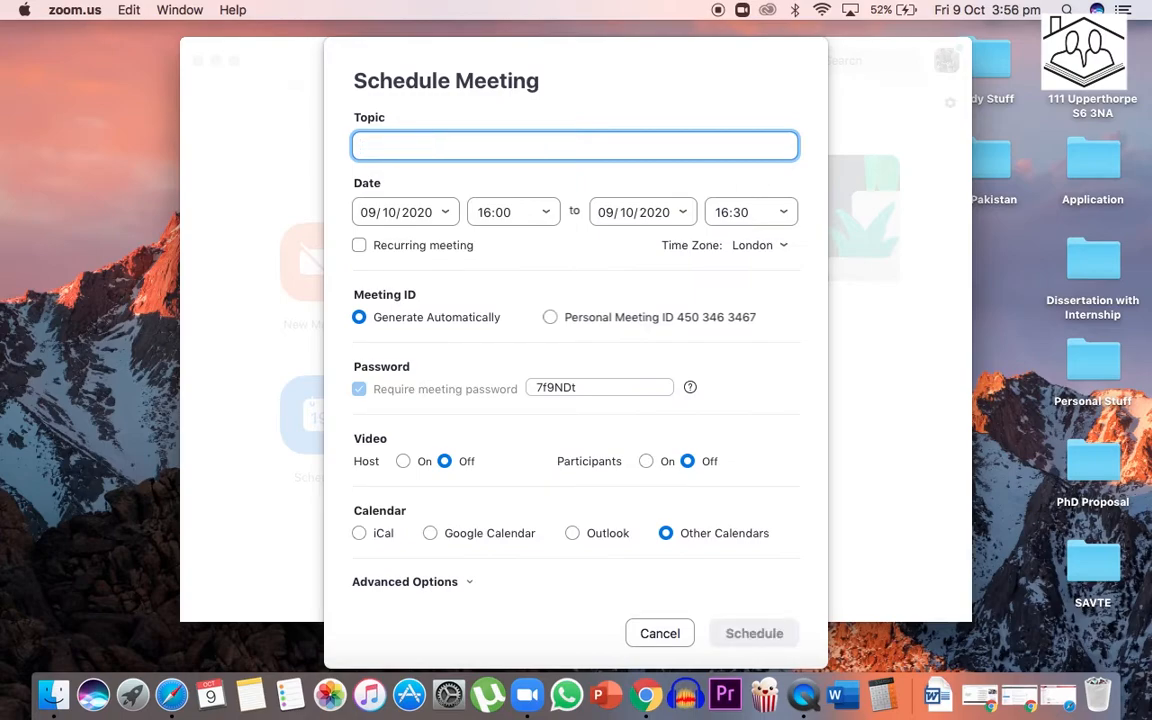
{"action": "type", "text": "Online"}
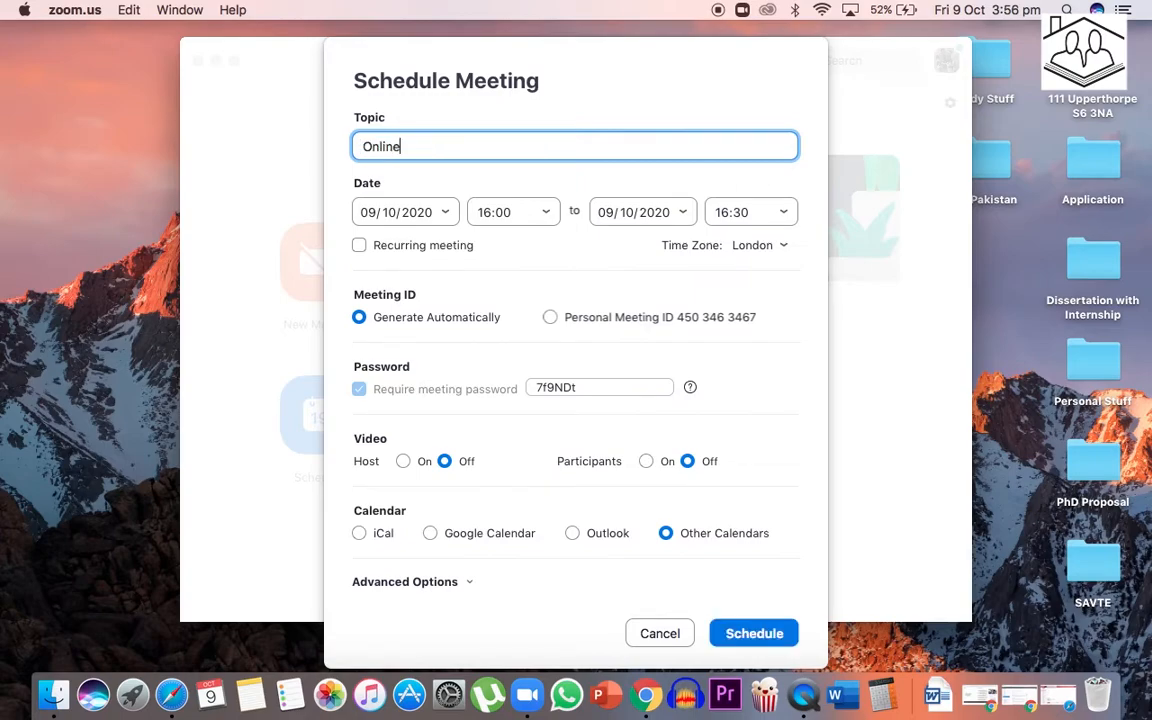
{"action": "type", "text": " English Class with Humaira"}
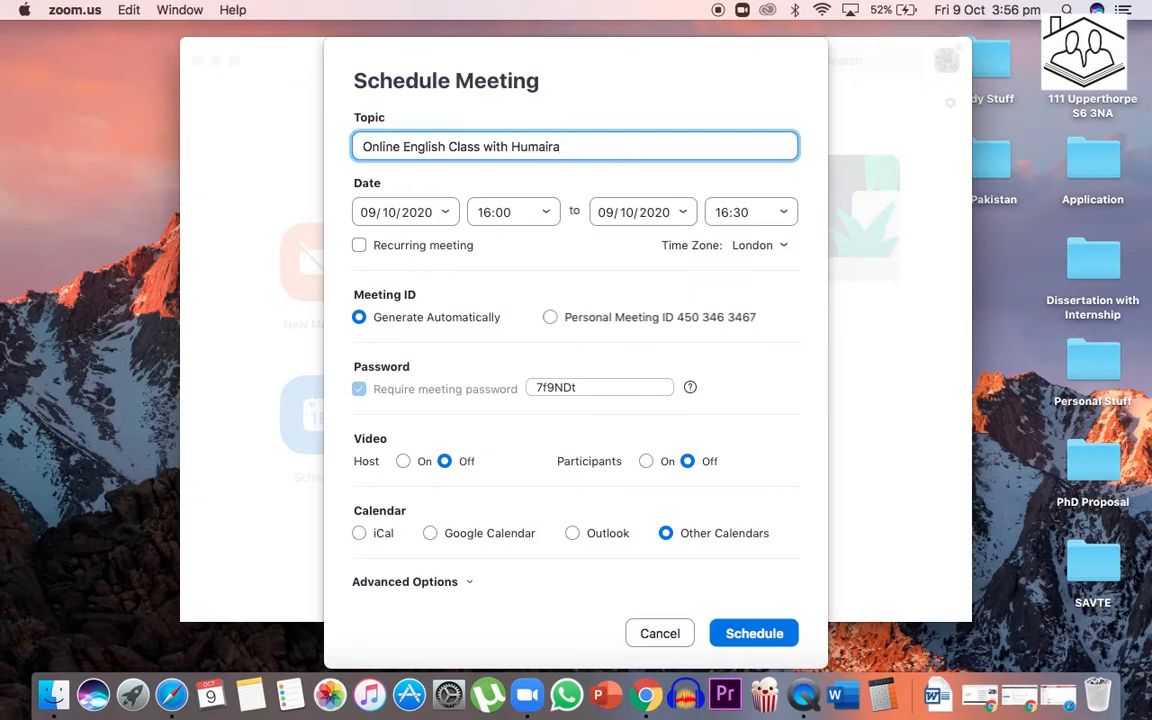
{"action": "key", "text": "BackSpace"}
{"action": "key", "text": "BackSpace"}
{"action": "key", "text": "BackSpace"}
{"action": "key", "text": "BackSpace"}
{"action": "key", "text": "BackSpace"}
{"action": "key", "text": "BackSpace"}
{"action": "key", "text": "BackSpace"}
{"action": "type", "text": "Shyma"}
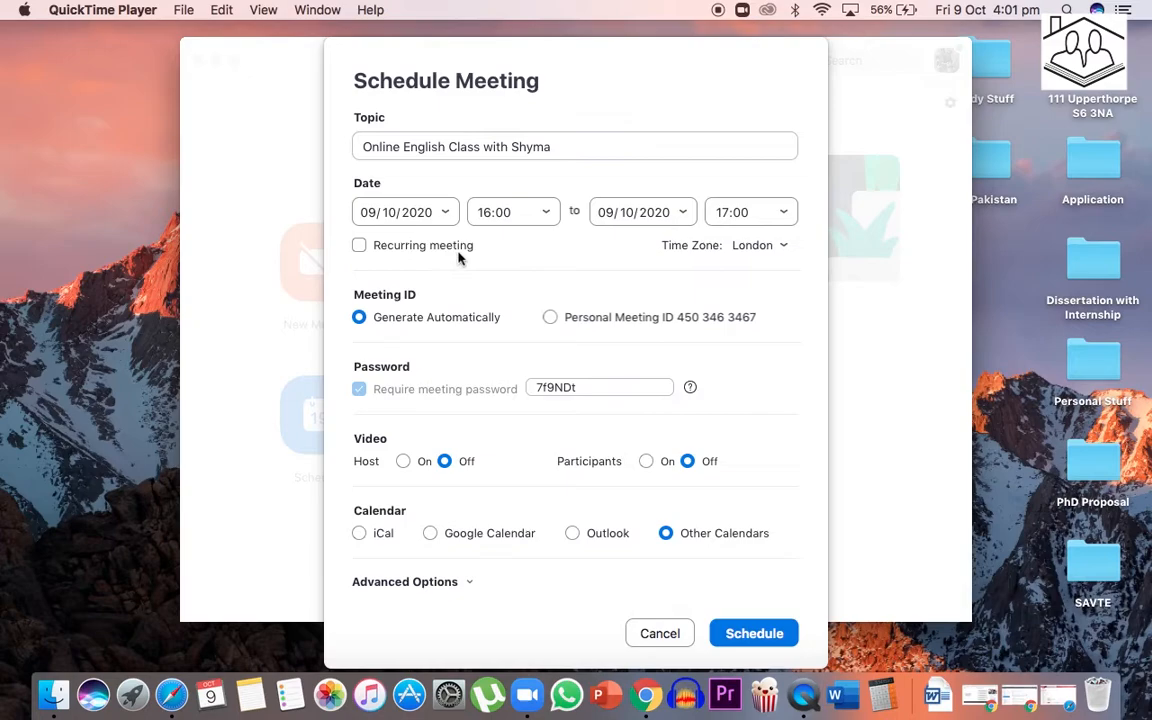
Step: Schedule the English class as a non-recurring meeting with Enable Waiting Room turned on in the advanced options
{"action": "left_click", "coordinate": [359, 246]}
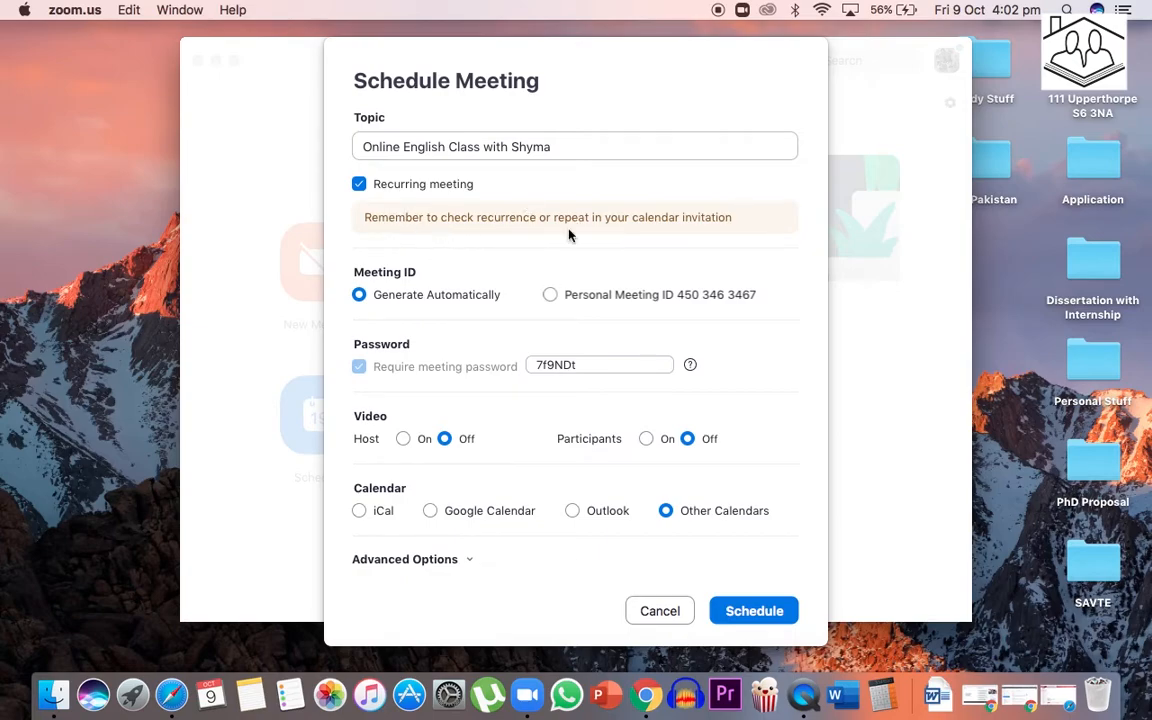
{"action": "left_click", "coordinate": [359, 185]}
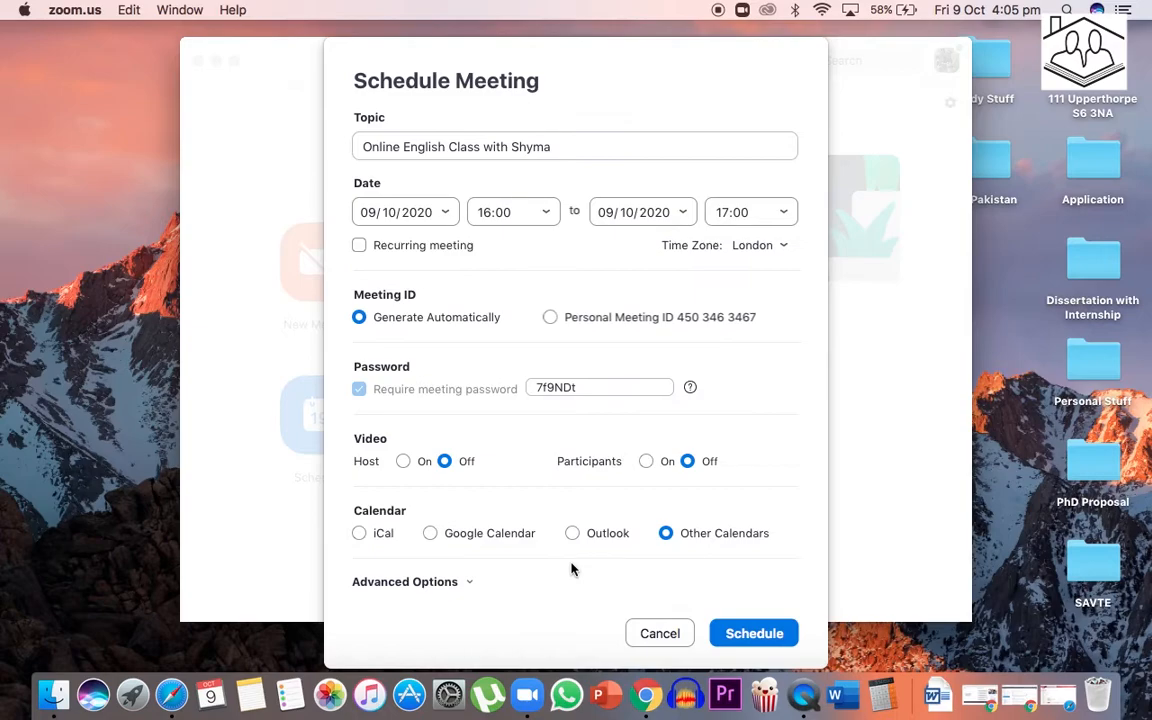
{"action": "left_click", "coordinate": [469, 584]}
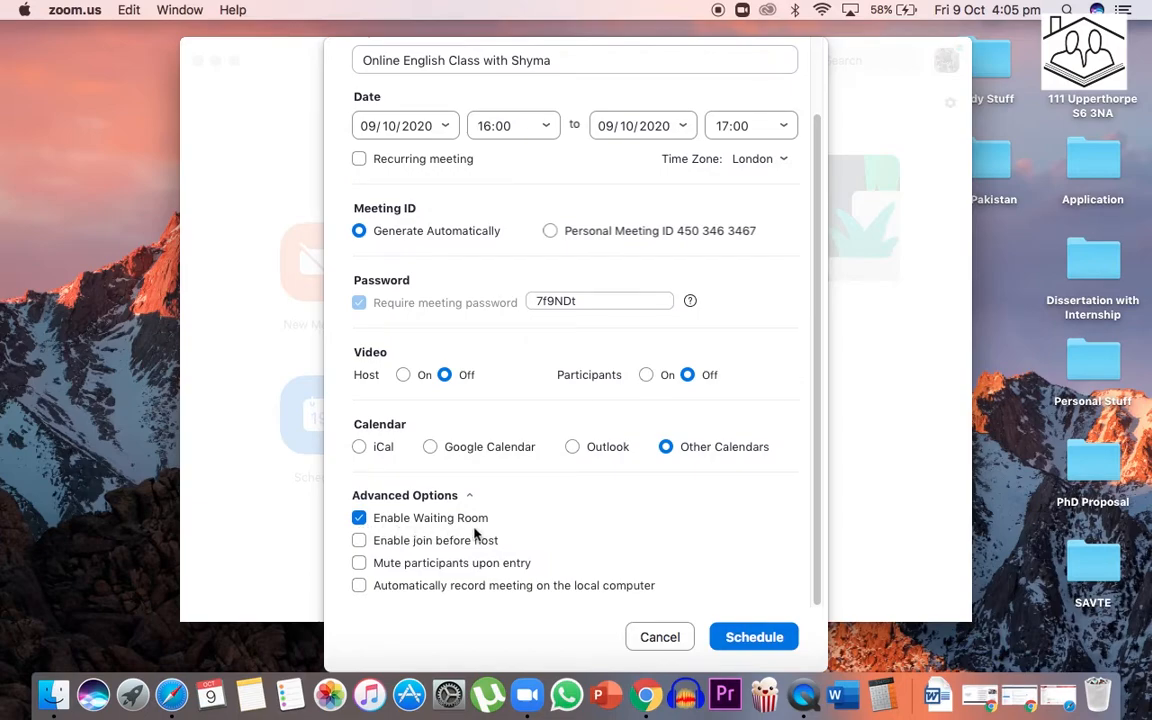
{"action": "left_click", "coordinate": [359, 519]}
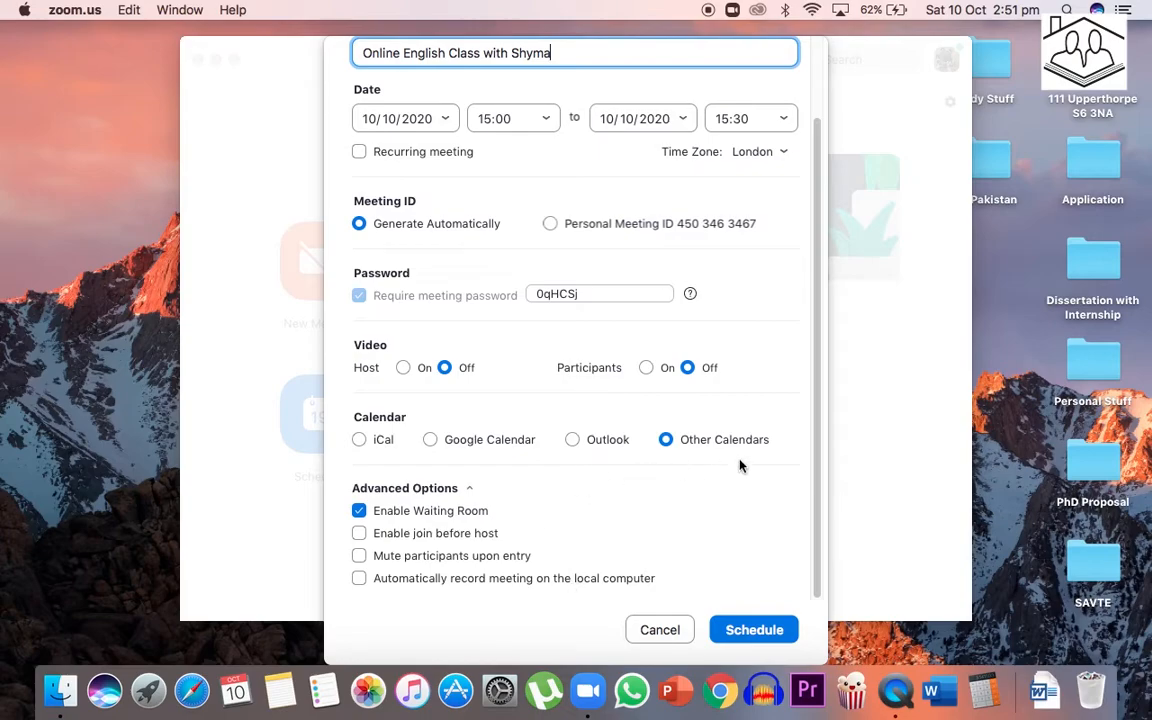
{"action": "left_click", "coordinate": [758, 630]}
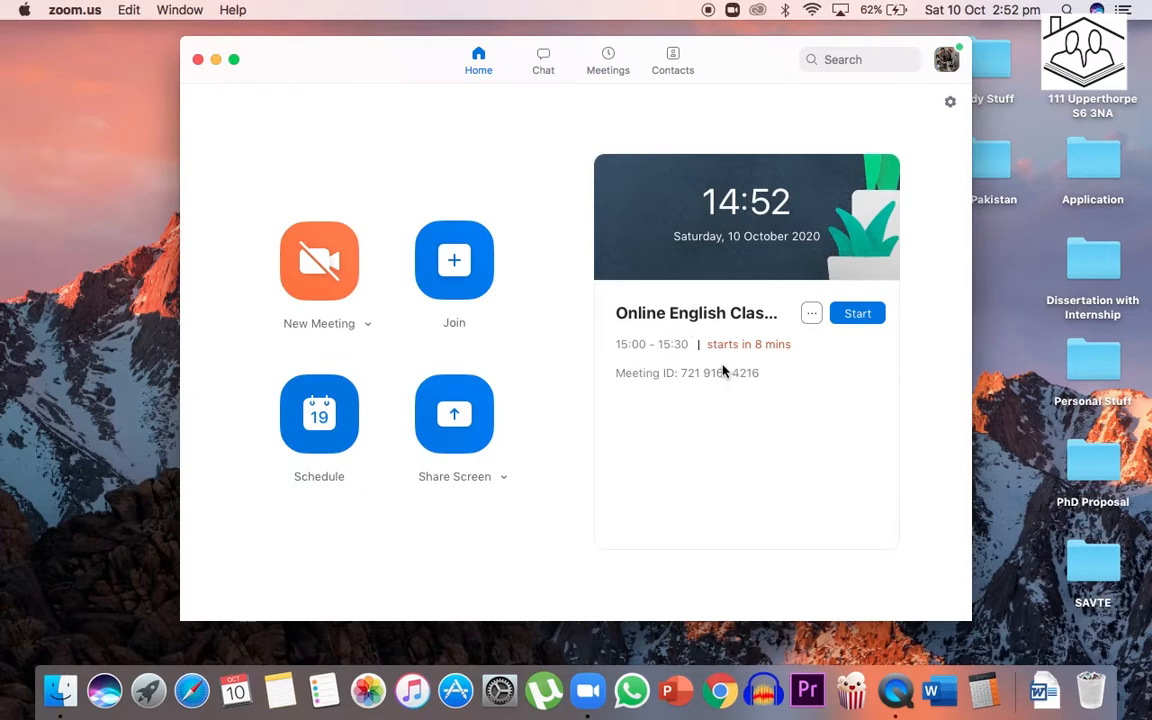
Step: Show the upcoming meetings and copy the invitation of the scheduled English class
{"action": "left_click", "coordinate": [602, 70]}
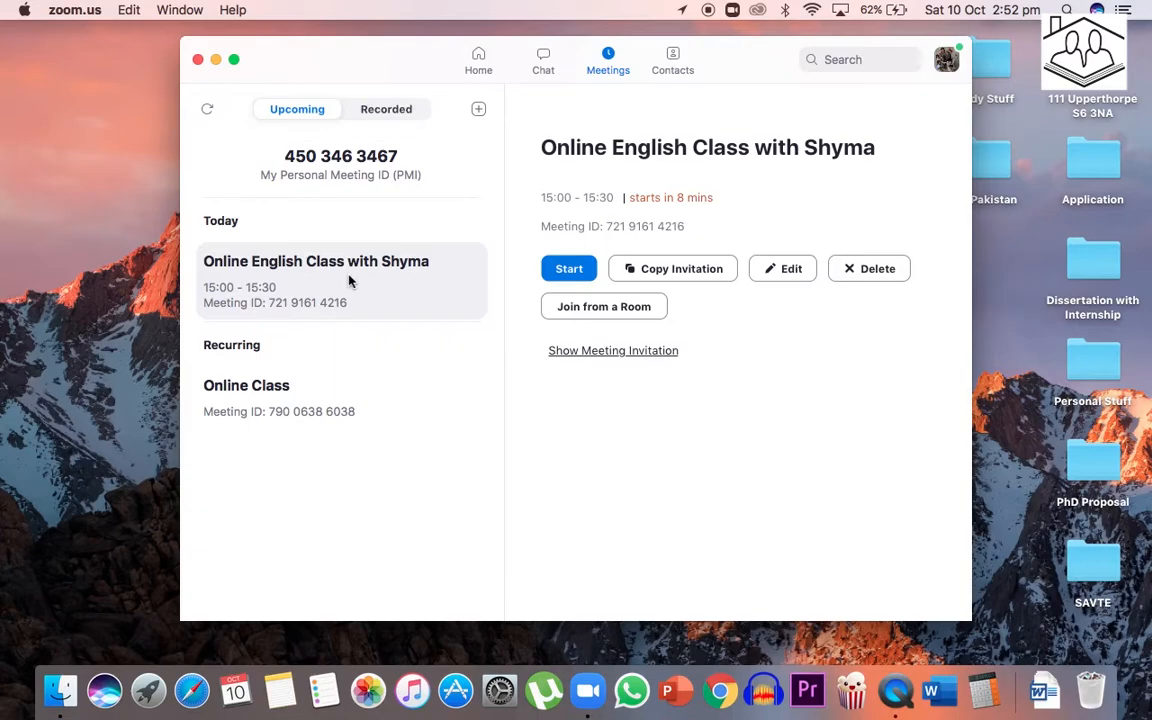
{"action": "left_click", "coordinate": [697, 266]}
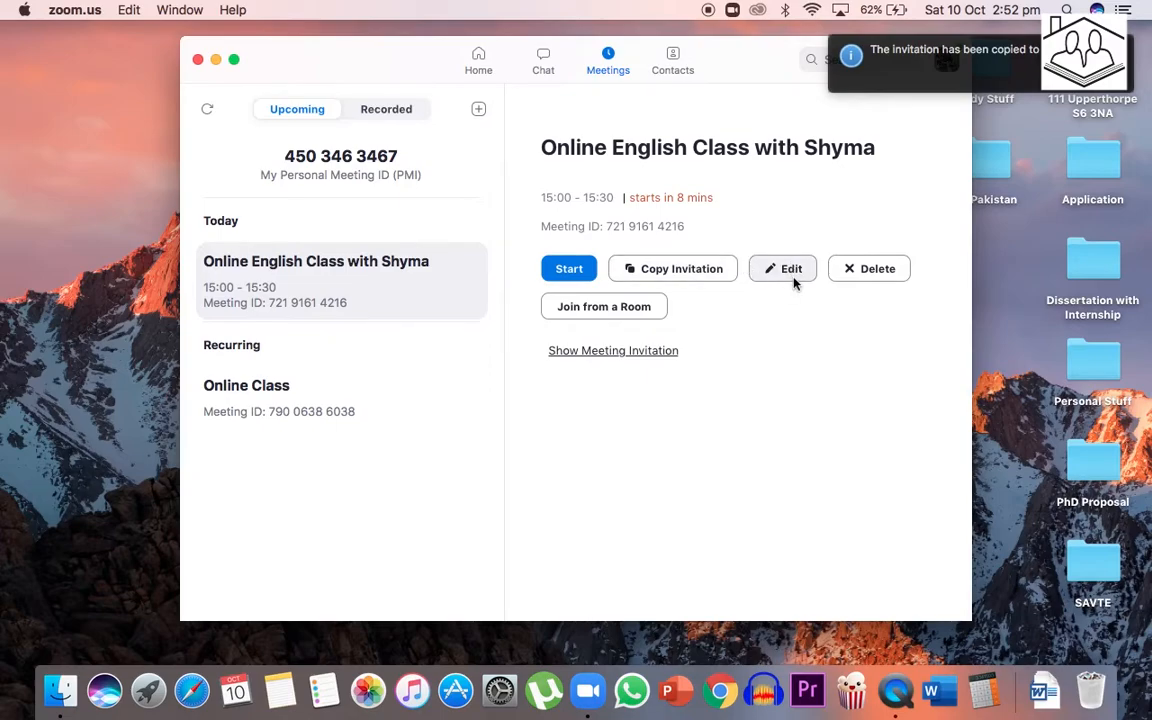
{"action": "left_click", "coordinate": [791, 270]}
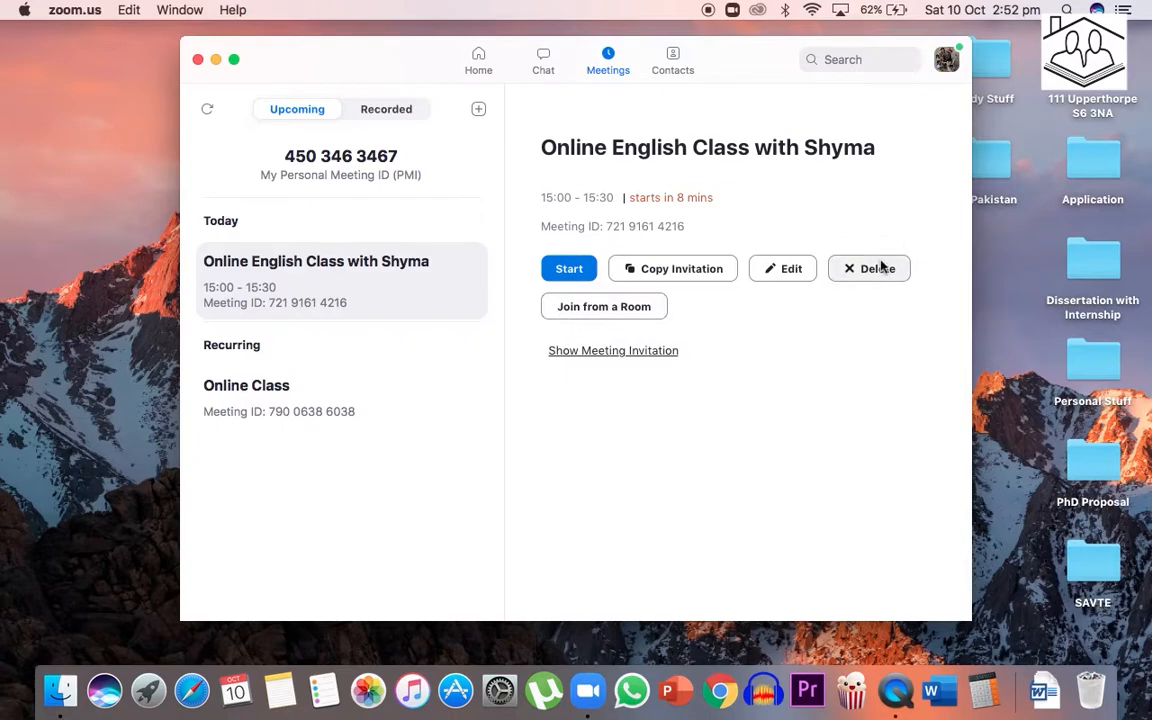
Step: Delete the scheduled English class from the upcoming meetings and return to the Home view
{"action": "left_click", "coordinate": [880, 276]}
{"action": "left_click", "coordinate": [772, 391]}
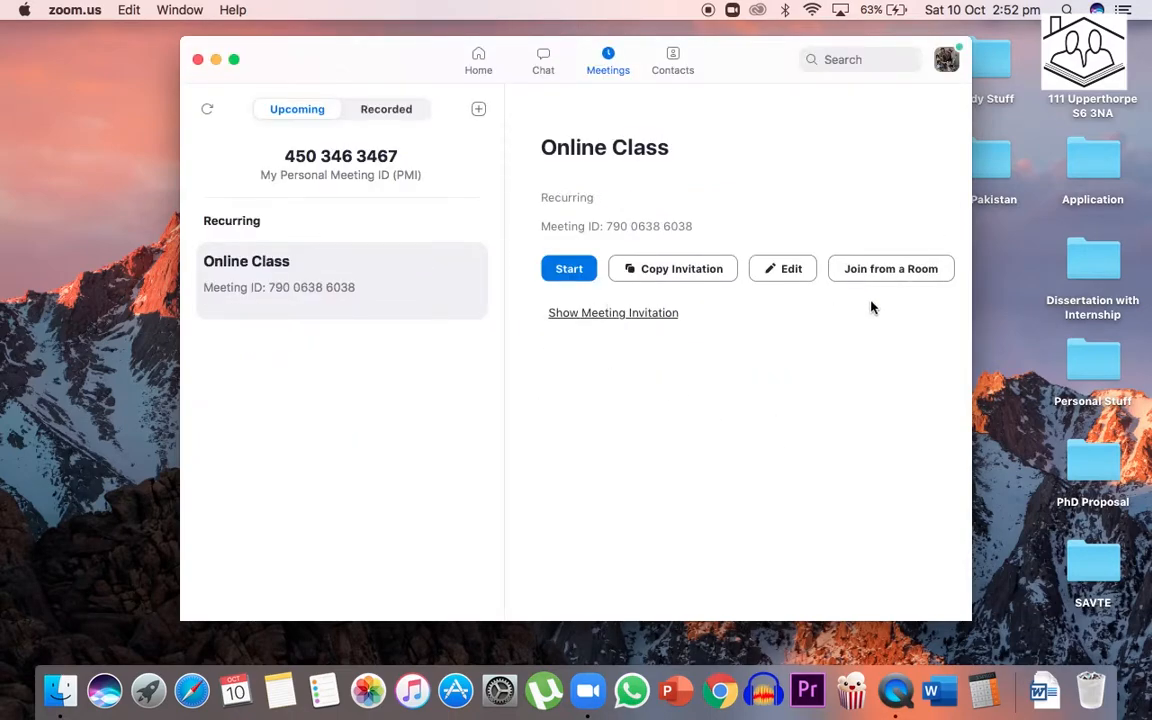
{"action": "left_click", "coordinate": [484, 68]}
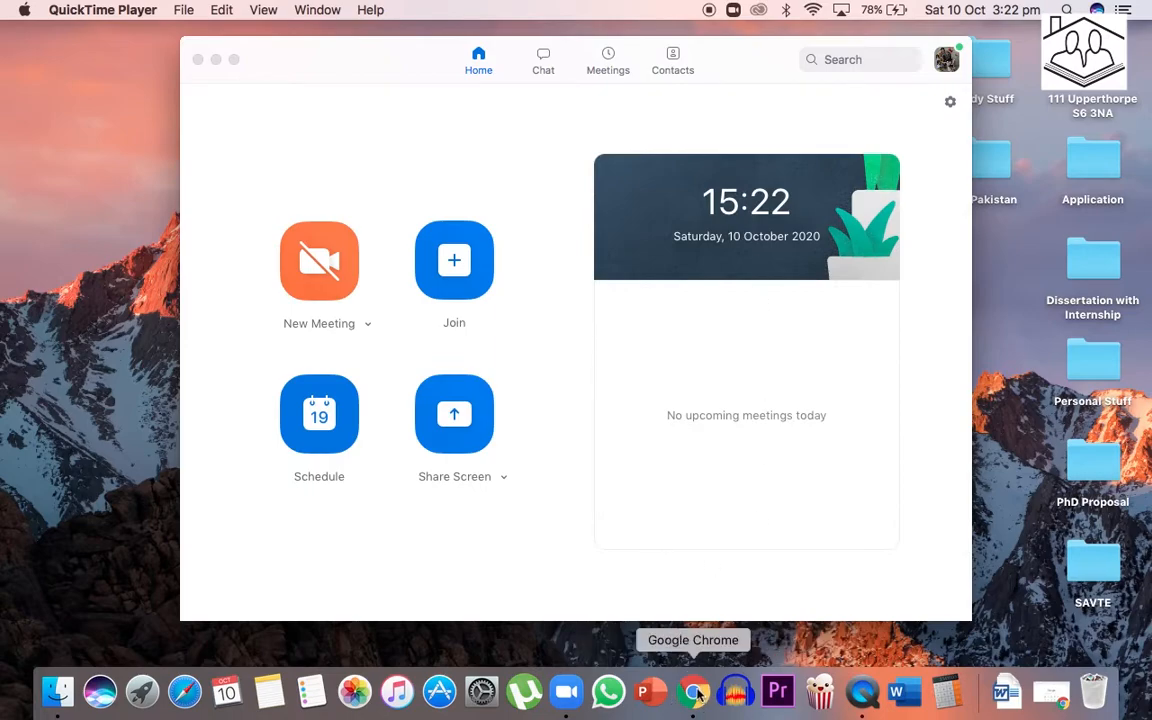
Step: Switch to Chrome, load zoom.us, and open the site's sign-in page
{"action": "left_click", "coordinate": [693, 692]}
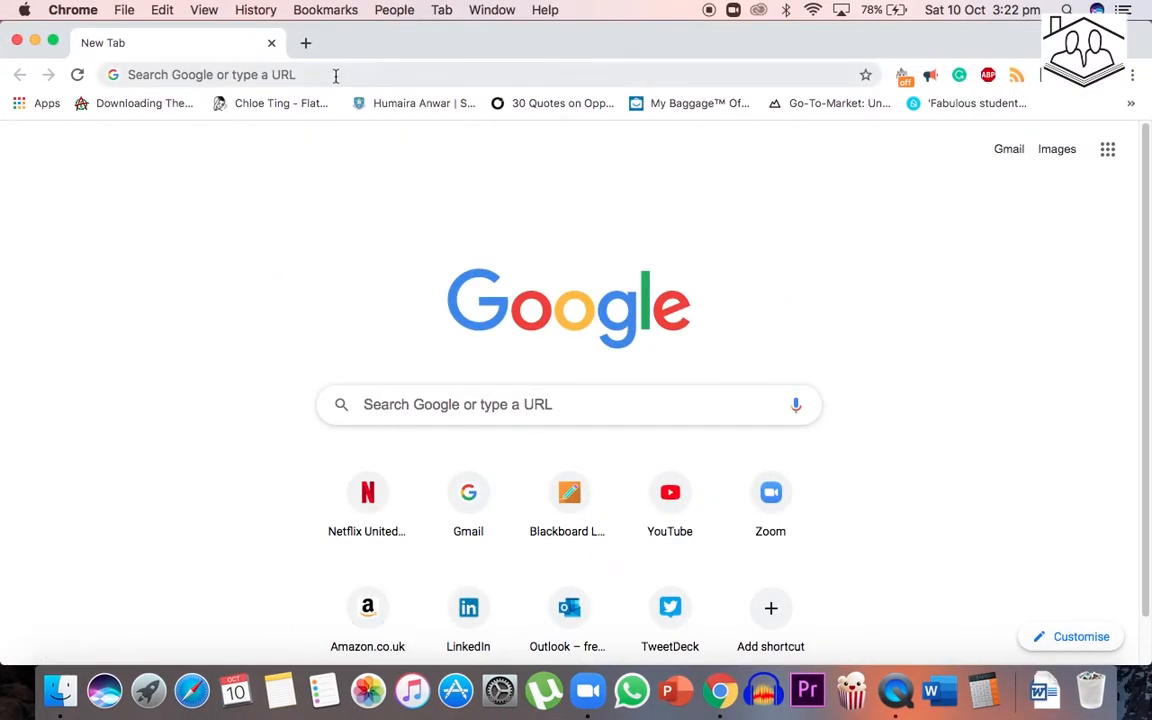
{"action": "left_click", "coordinate": [334, 76]}
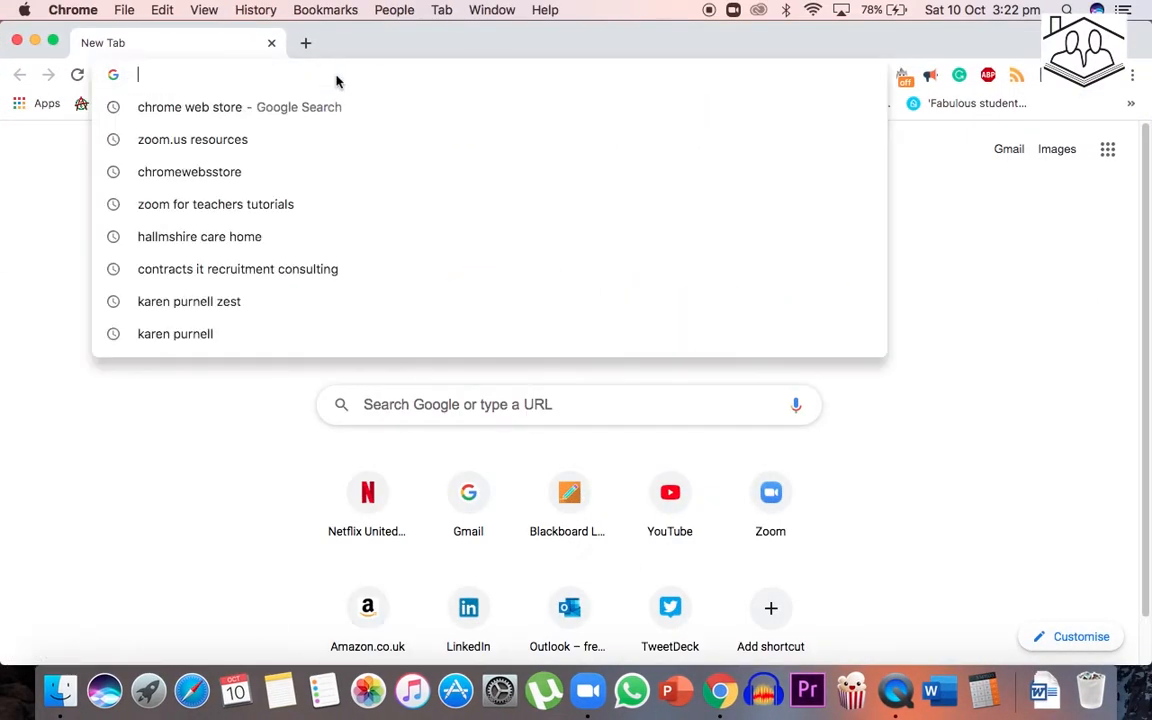
{"action": "type", "text": "zoom.us"}
{"action": "key", "text": "Return"}
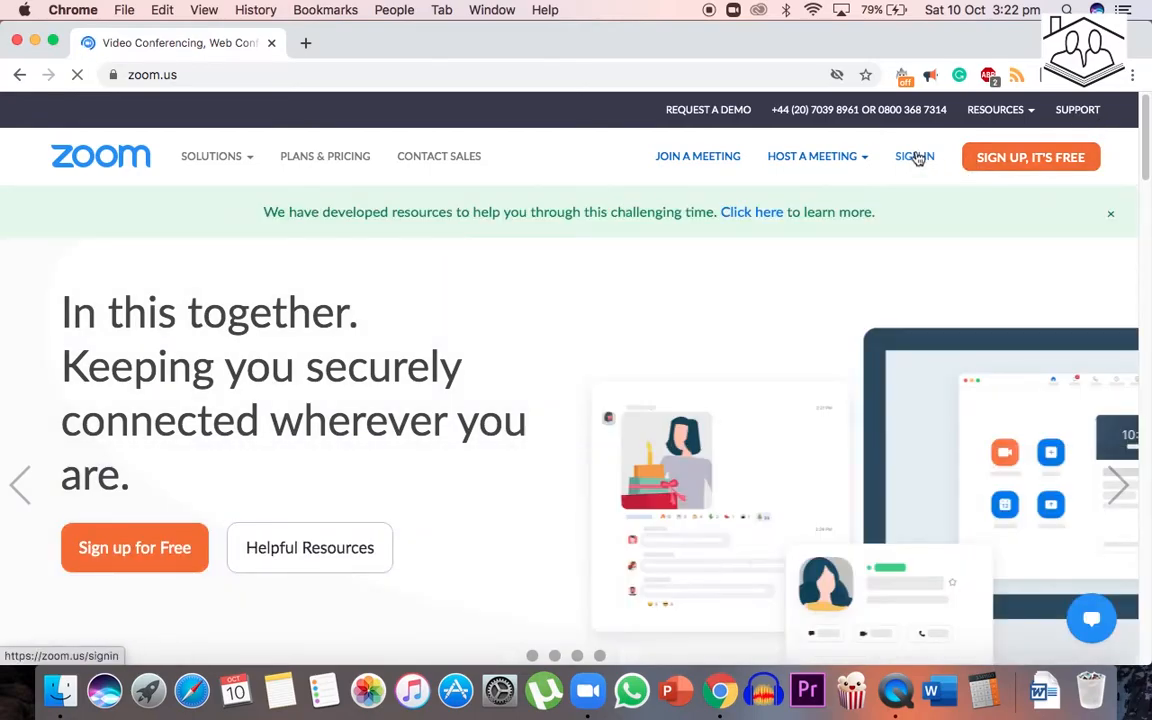
{"action": "left_click", "coordinate": [916, 157]}
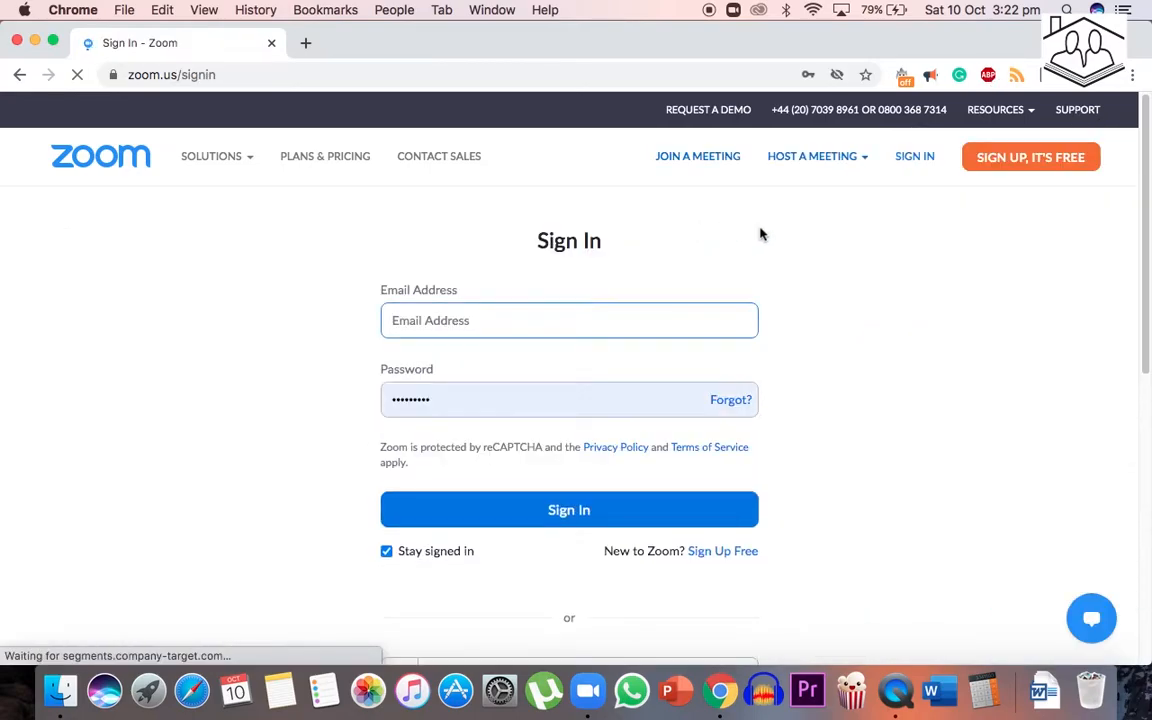
Step: Sign in to Zoom with Google, choosing the account's e-mail address and submitting its password
{"action": "left_click_drag", "start_coordinate": [1142, 298], "coordinate": [1141, 481]}
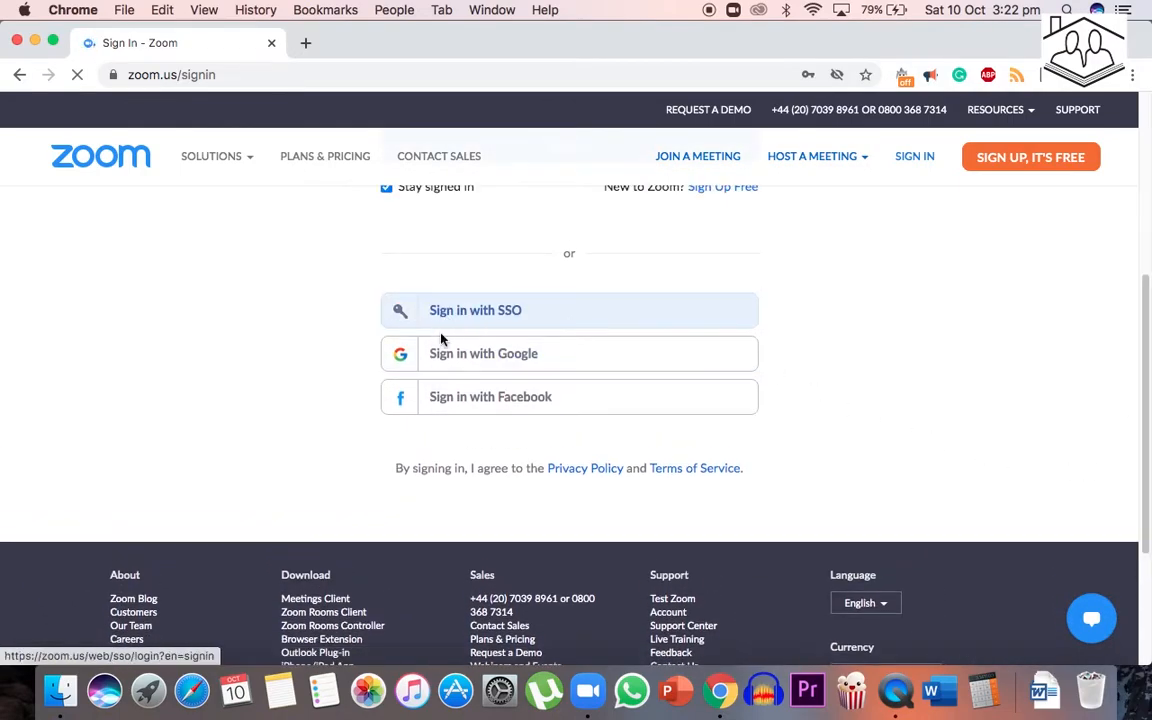
{"action": "left_click", "coordinate": [490, 366]}
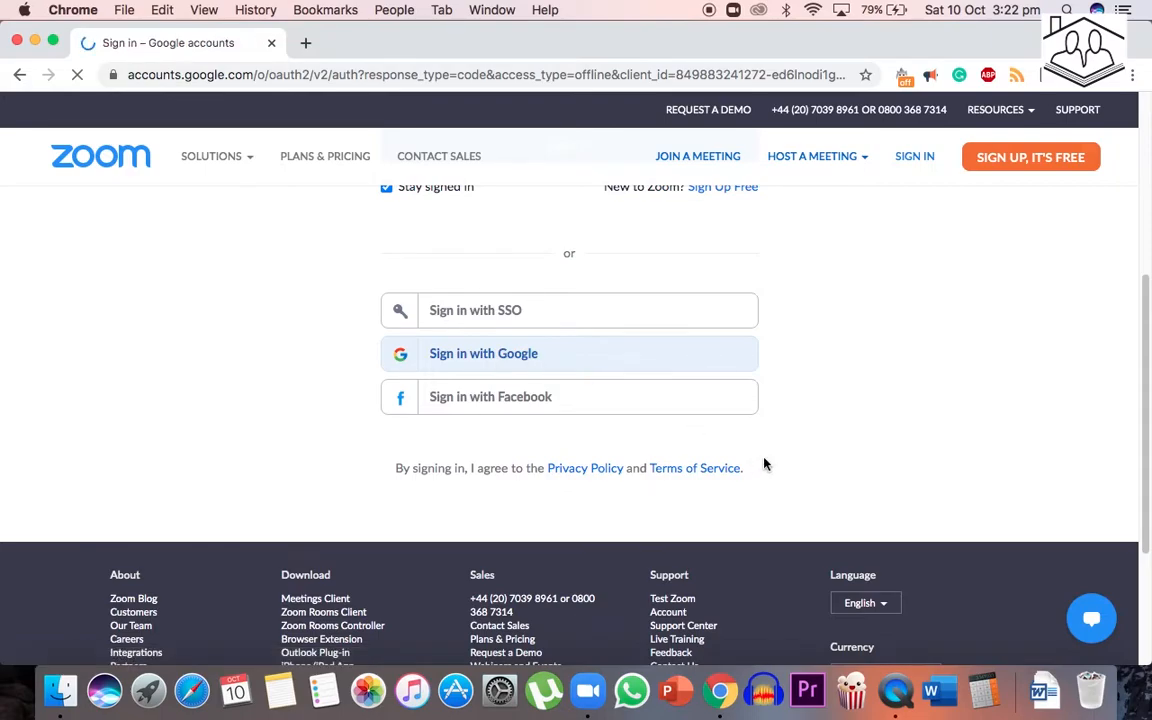
{"action": "left_click", "coordinate": [630, 349]}
{"action": "left_click", "coordinate": [619, 342]}
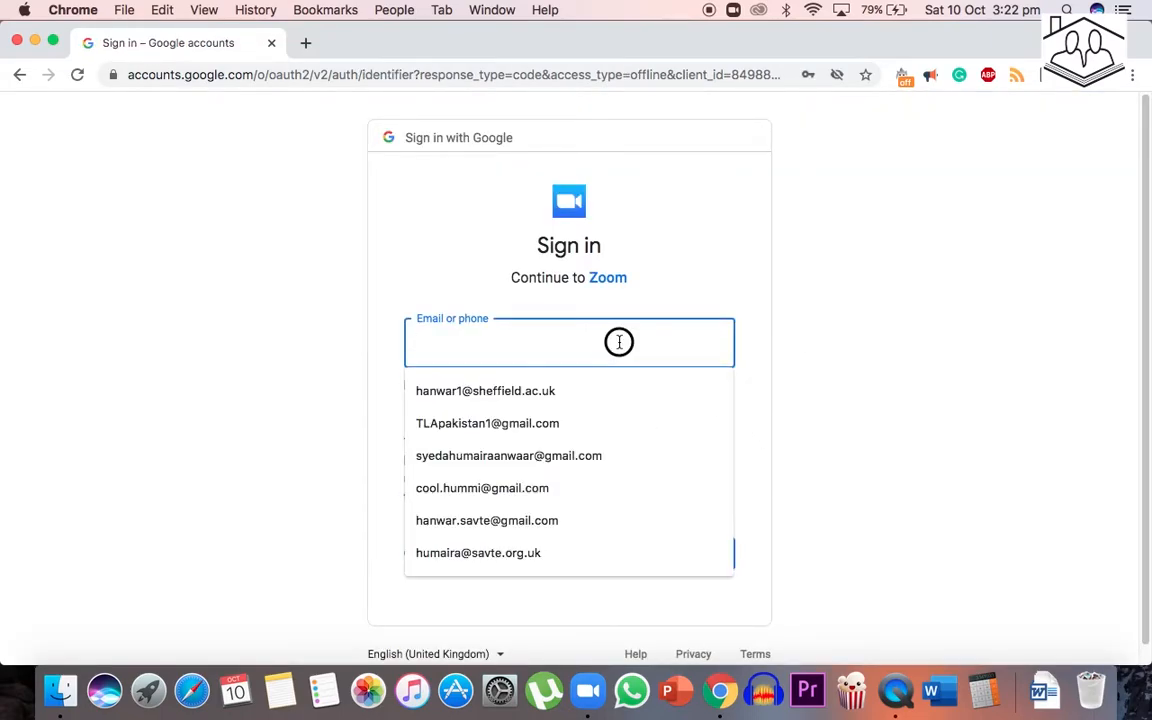
{"action": "left_click", "coordinate": [540, 452]}
{"action": "left_click", "coordinate": [697, 565]}
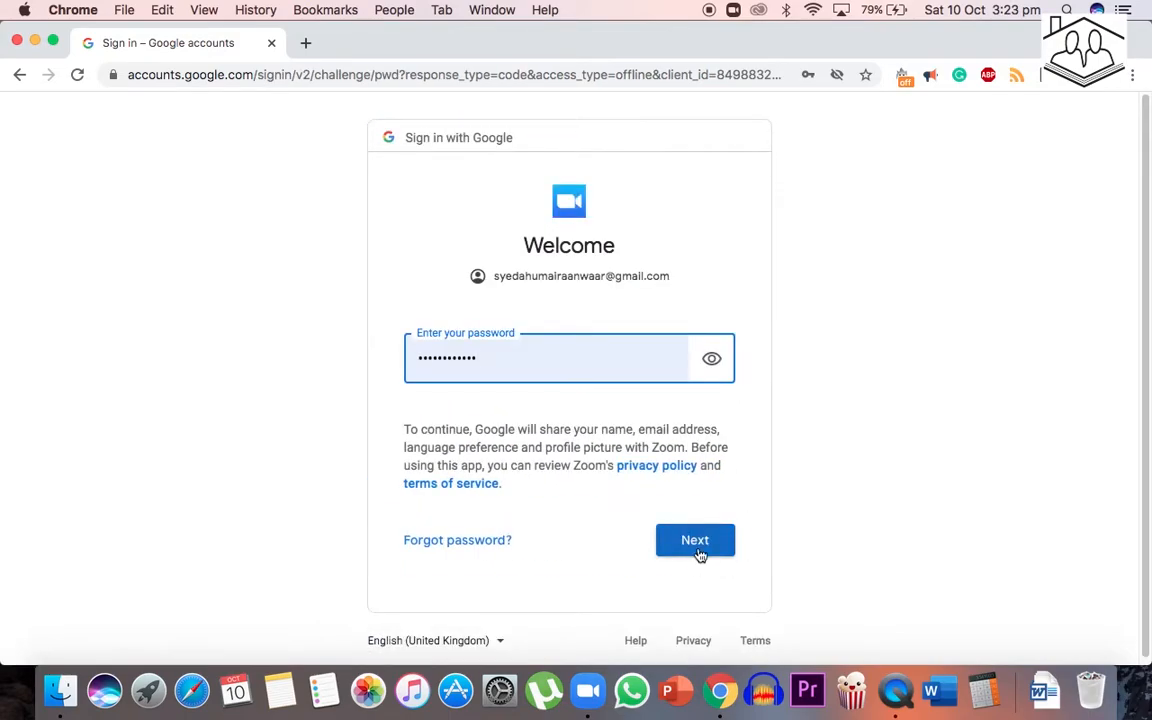
{"action": "left_click", "coordinate": [697, 553]}
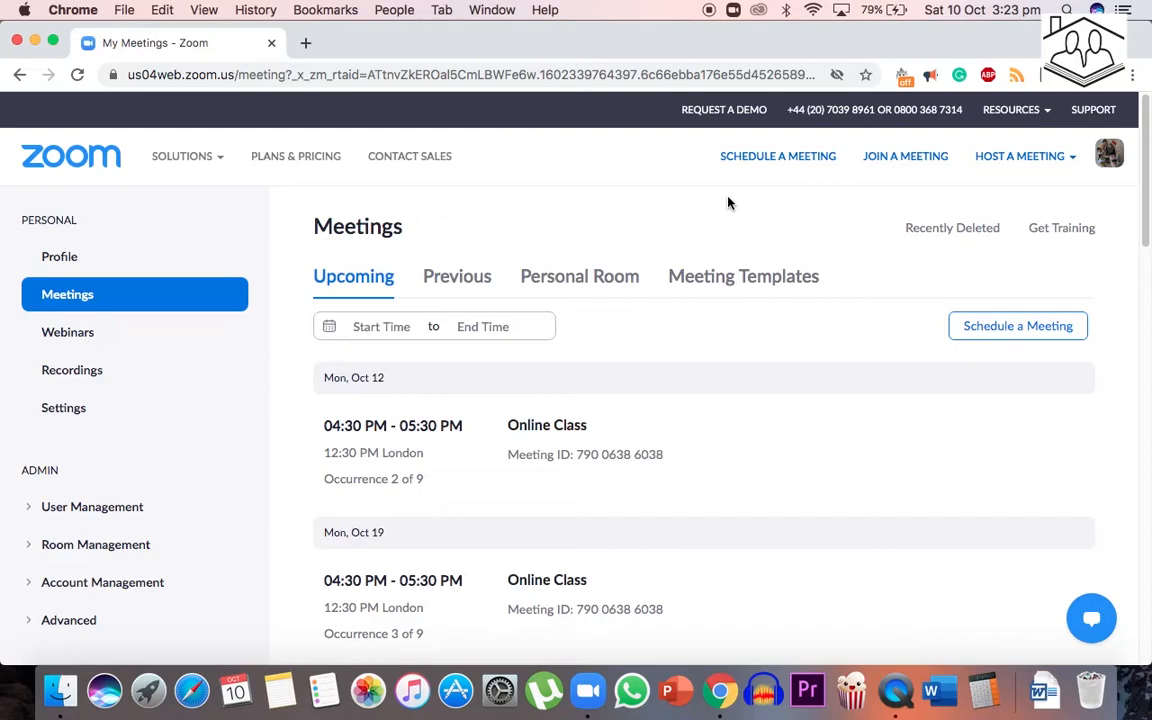
Step: Start scheduling a new meeting on the Zoom website and set its date to 10/12/2020
{"action": "left_click", "coordinate": [1040, 338]}
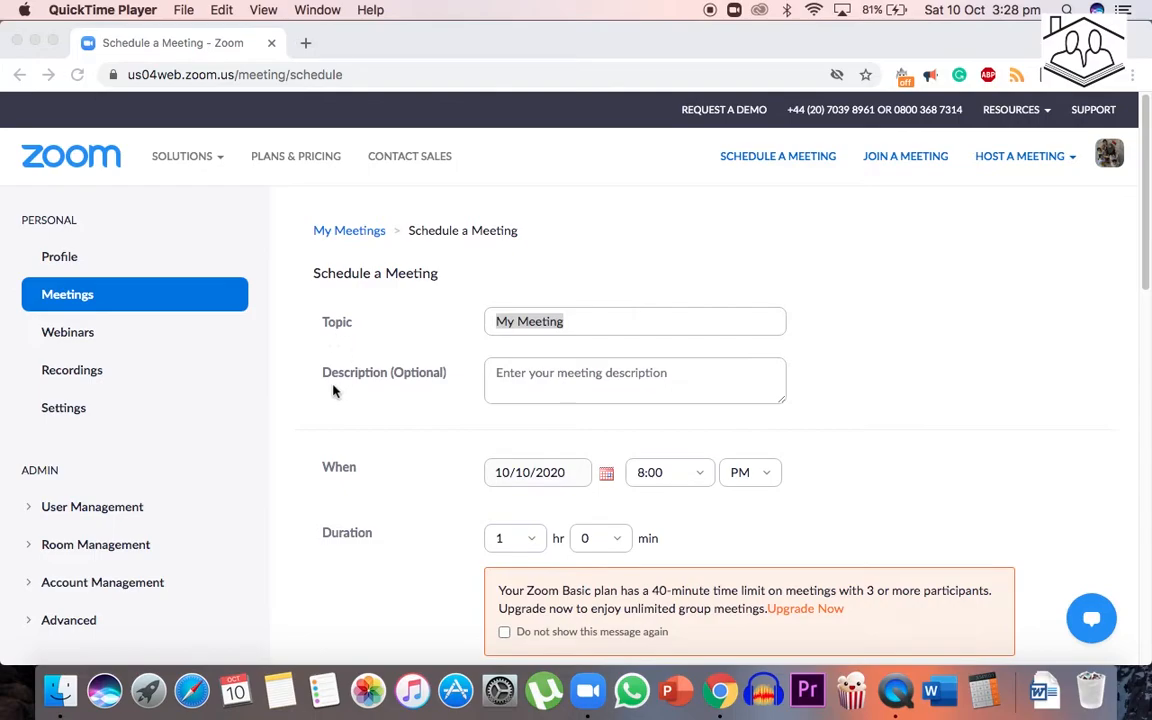
{"action": "left_click", "coordinate": [1145, 297]}
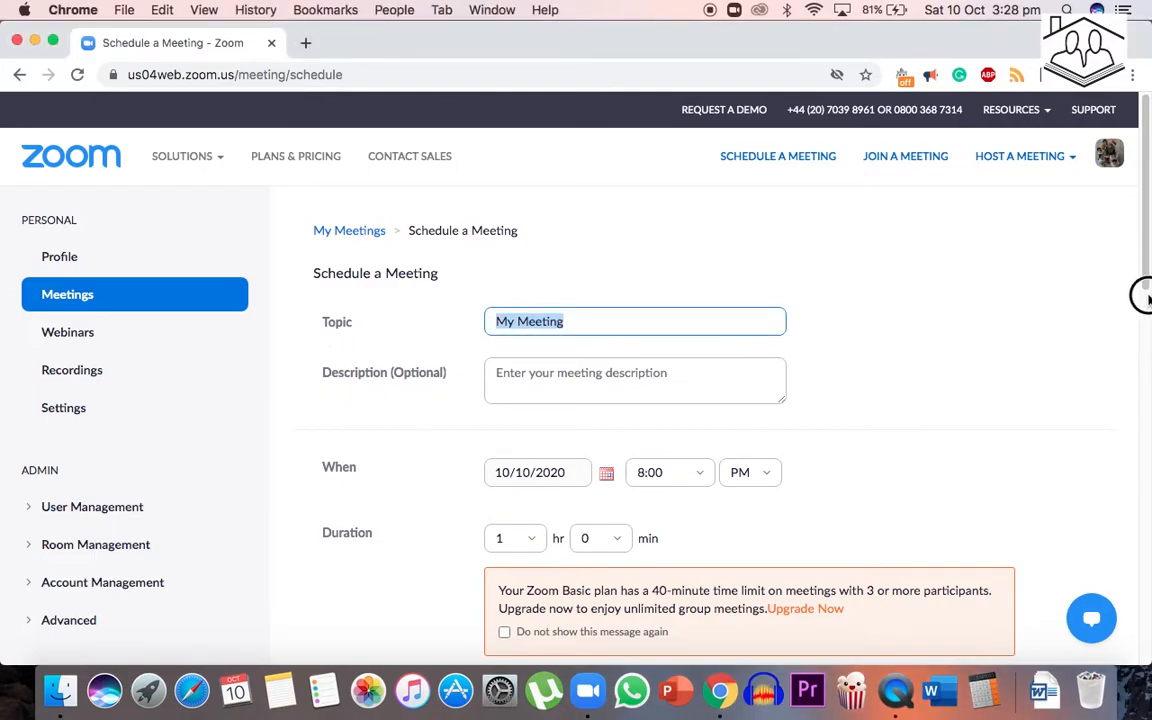
{"action": "scroll", "coordinate": [542, 376], "scroll_direction": "down", "scroll_amount": 3}
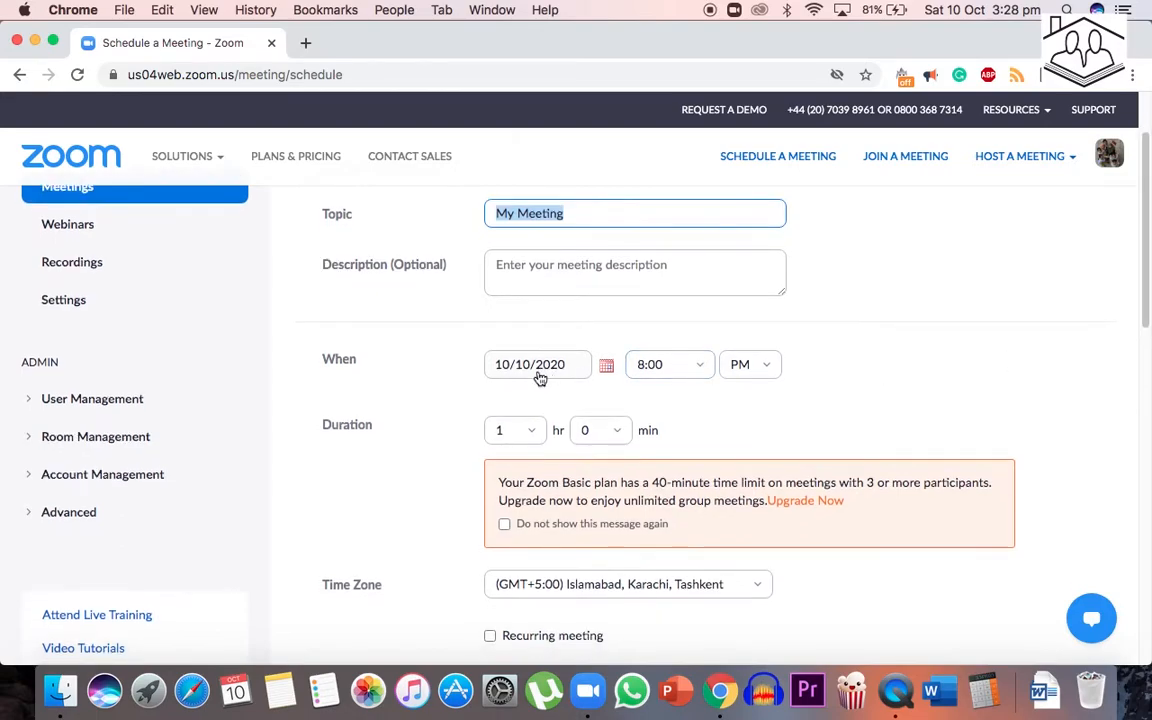
{"action": "left_click", "coordinate": [606, 365]}
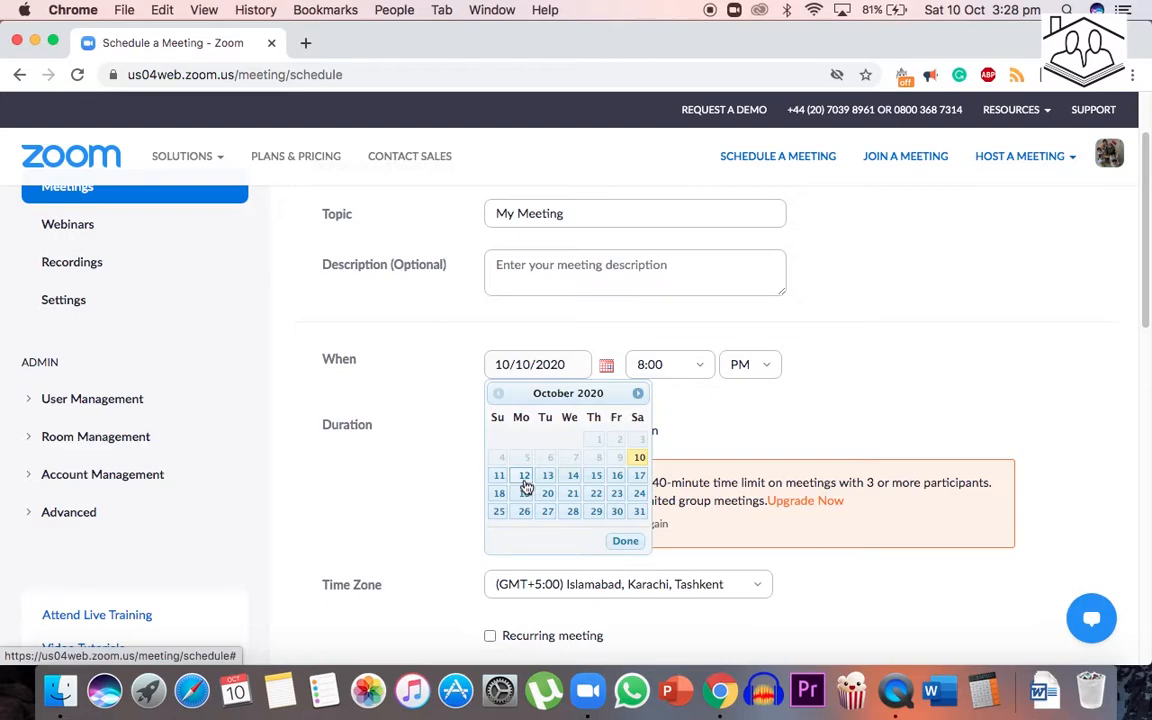
{"action": "left_click", "coordinate": [524, 477]}
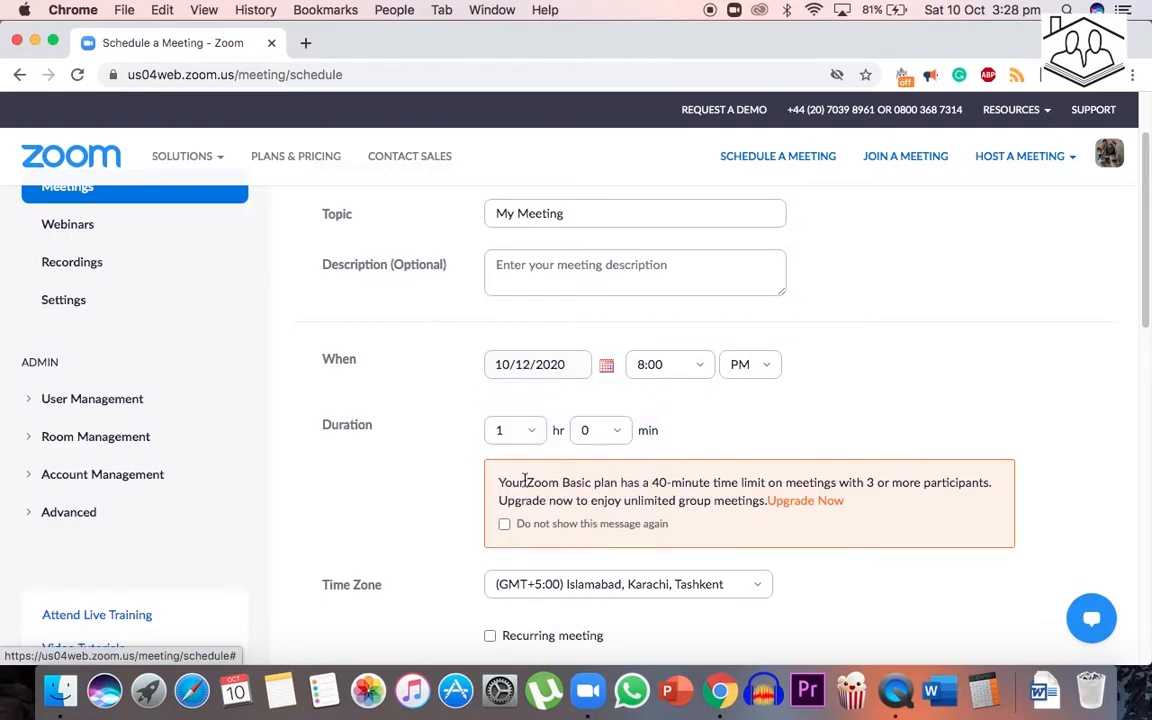
Step: Set the meeting's start time to 3:00 PM
{"action": "left_click", "coordinate": [700, 370]}
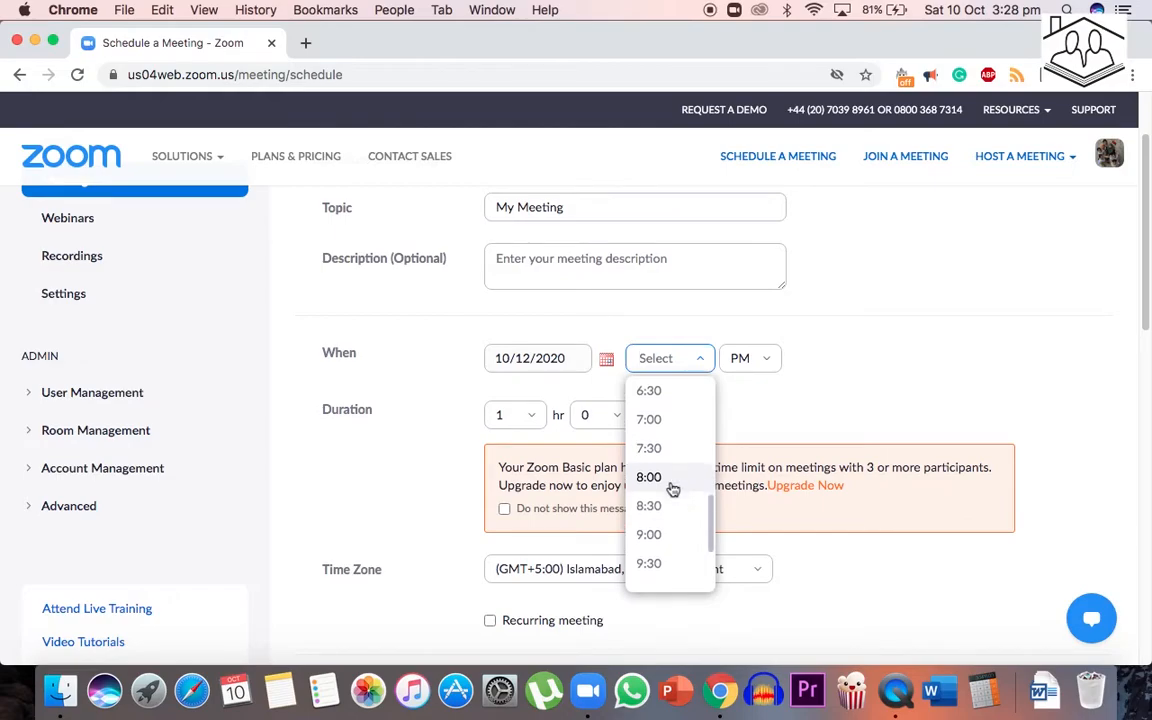
{"action": "scroll", "coordinate": [672, 486], "scroll_direction": "up", "scroll_amount": 1}
{"action": "scroll", "coordinate": [672, 486], "scroll_direction": "down", "scroll_amount": 1}
{"action": "left_click", "coordinate": [712, 519]}
{"action": "left_click_drag", "start_coordinate": [712, 519], "coordinate": [715, 458]}
{"action": "left_click", "coordinate": [674, 411]}
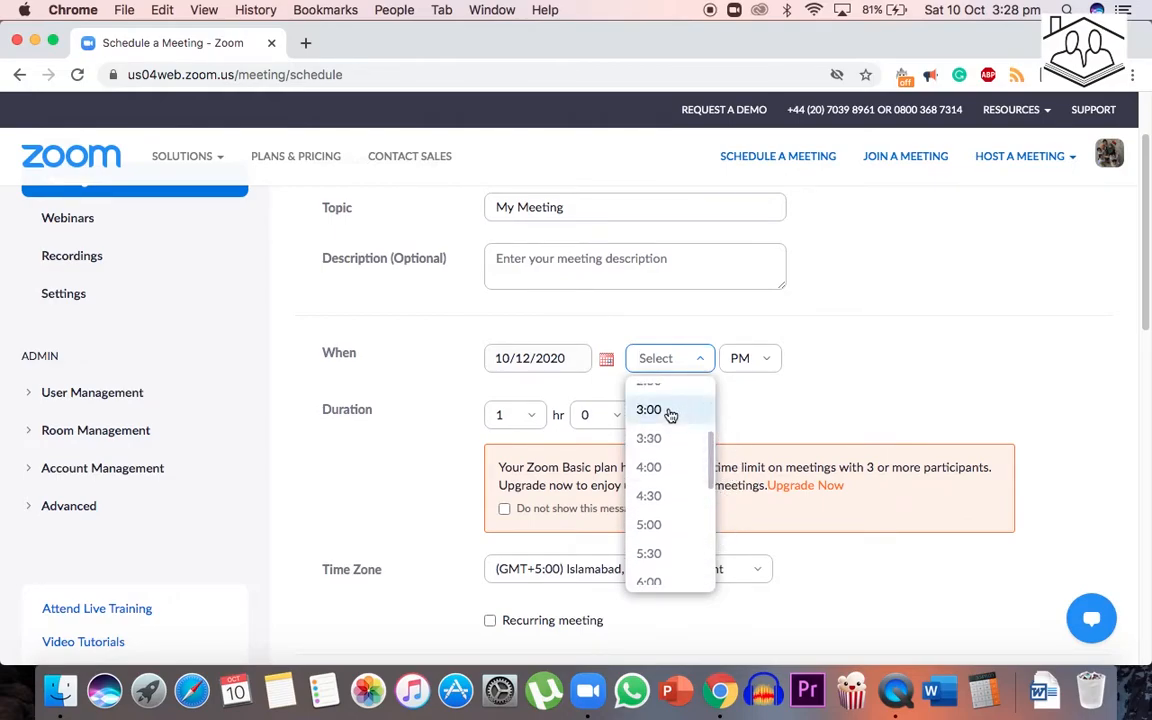
Step: Opt out of seeing the 40-minute limit notice again and set the time zone to (GMT+1:00) London
{"action": "scroll", "coordinate": [1139, 327], "scroll_direction": "down", "scroll_amount": 3}
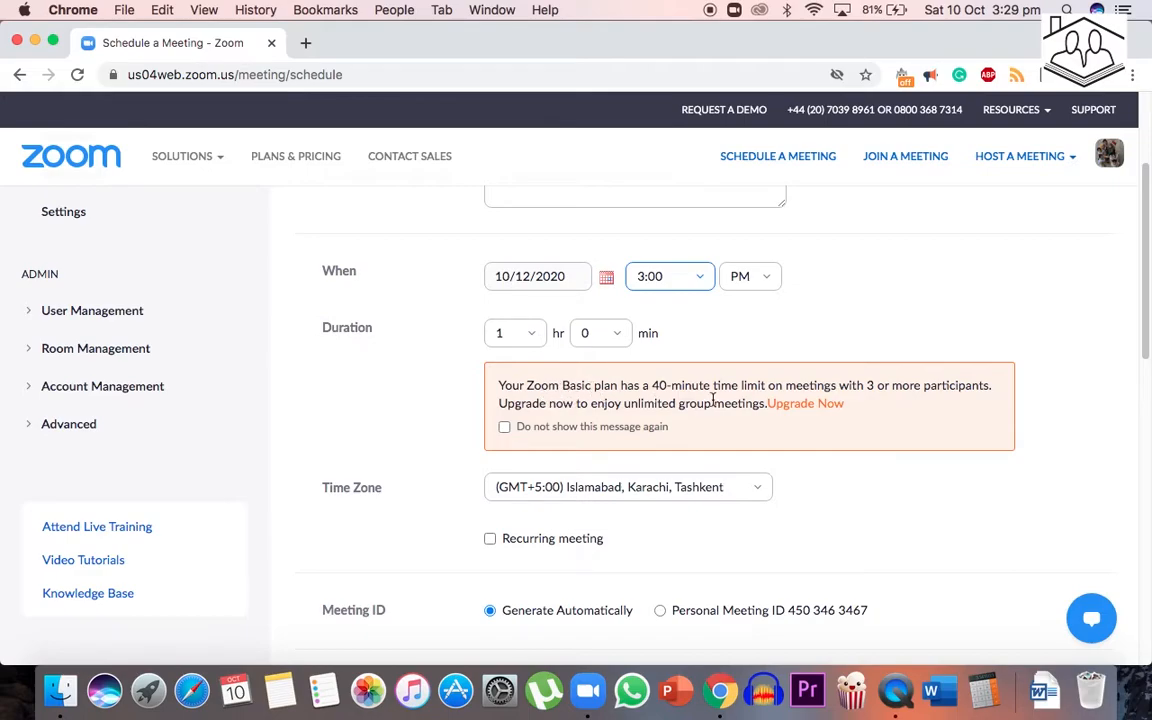
{"action": "left_click", "coordinate": [869, 386]}
{"action": "left_click_drag", "start_coordinate": [869, 386], "coordinate": [990, 388]}
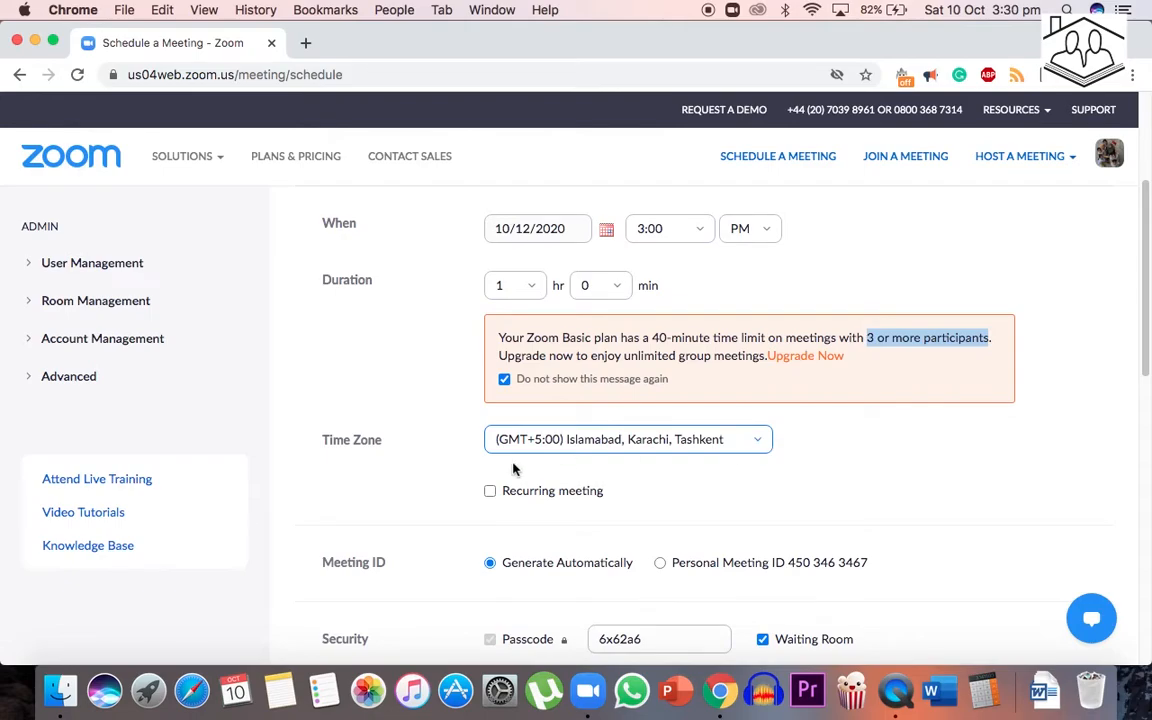
{"action": "left_click", "coordinate": [759, 448]}
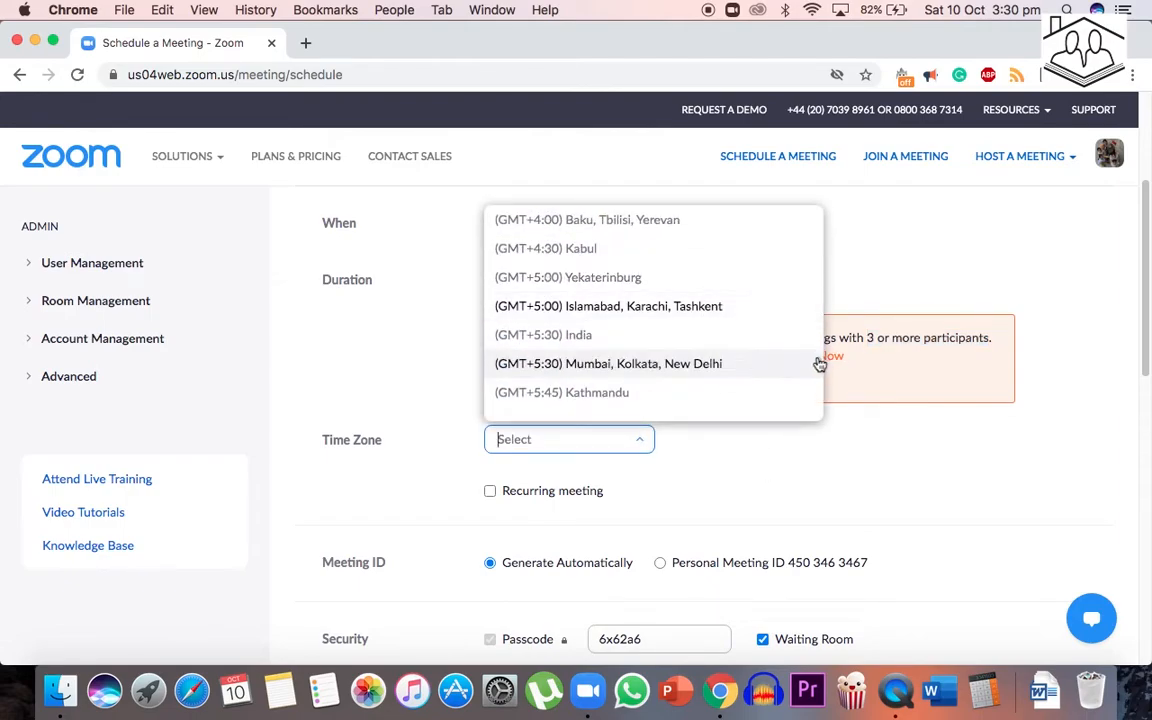
{"action": "left_click_drag", "start_coordinate": [817, 363], "coordinate": [820, 232]}
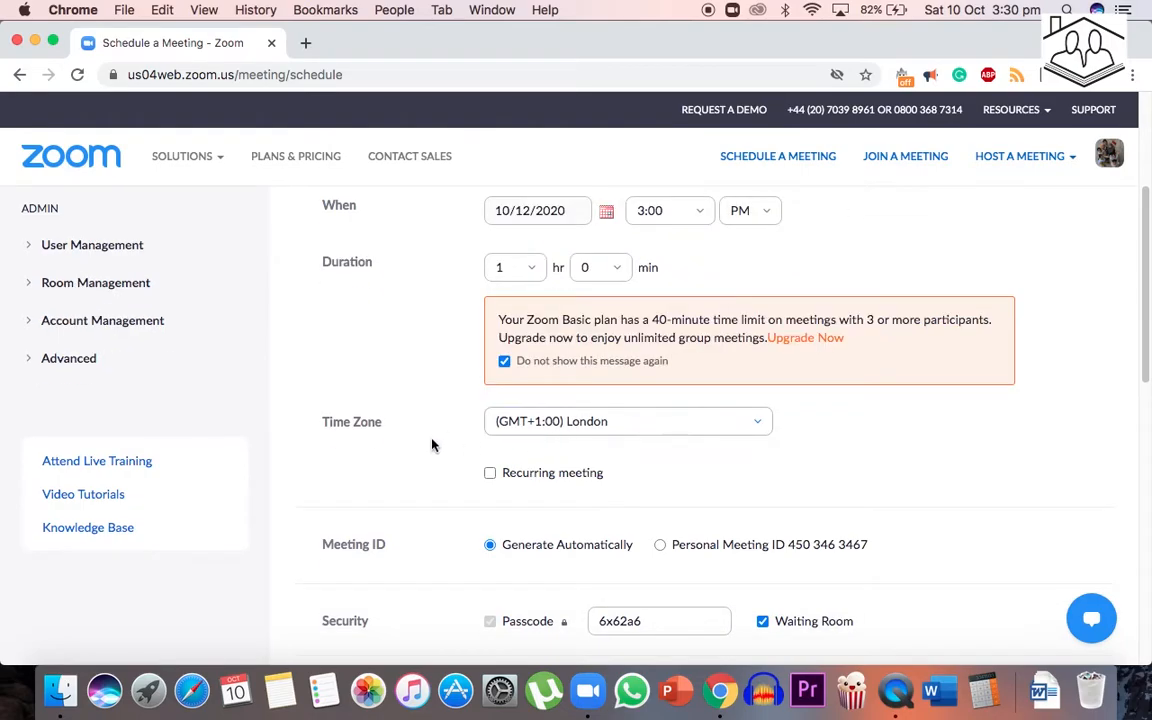
Step: Make the meeting recurring and set its recurrence to Weekly
{"action": "left_click", "coordinate": [490, 474]}
{"action": "scroll", "coordinate": [1139, 320], "scroll_direction": "down", "scroll_amount": 4}
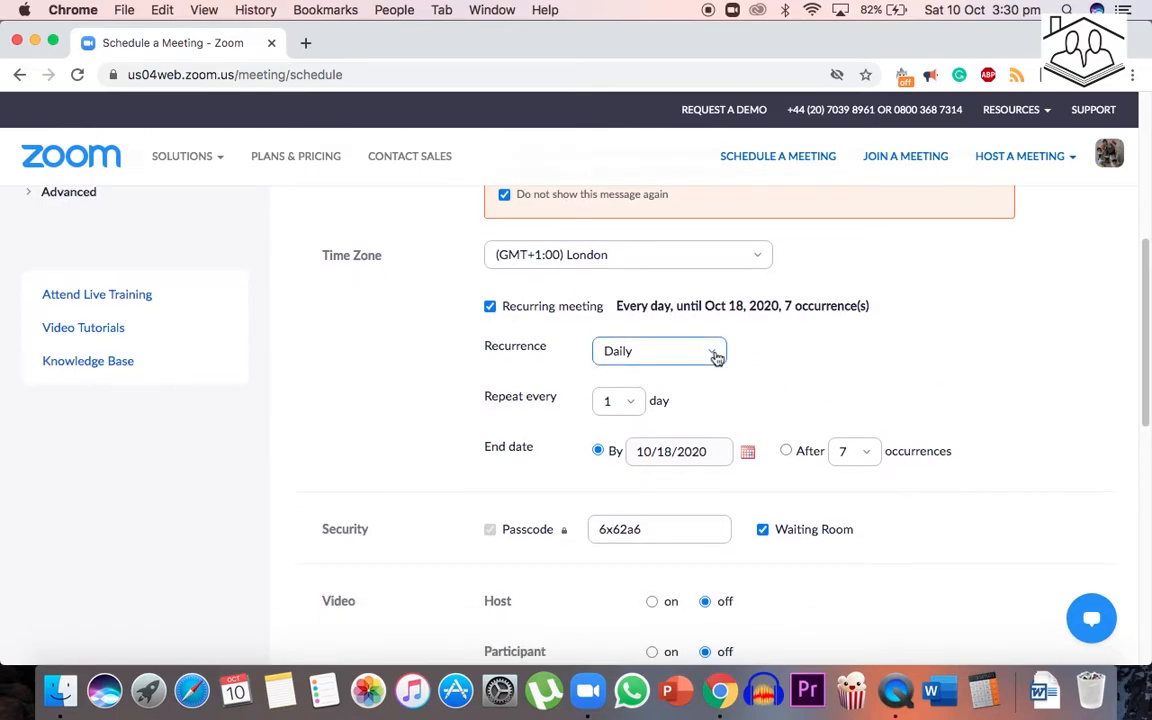
{"action": "left_click", "coordinate": [716, 356]}
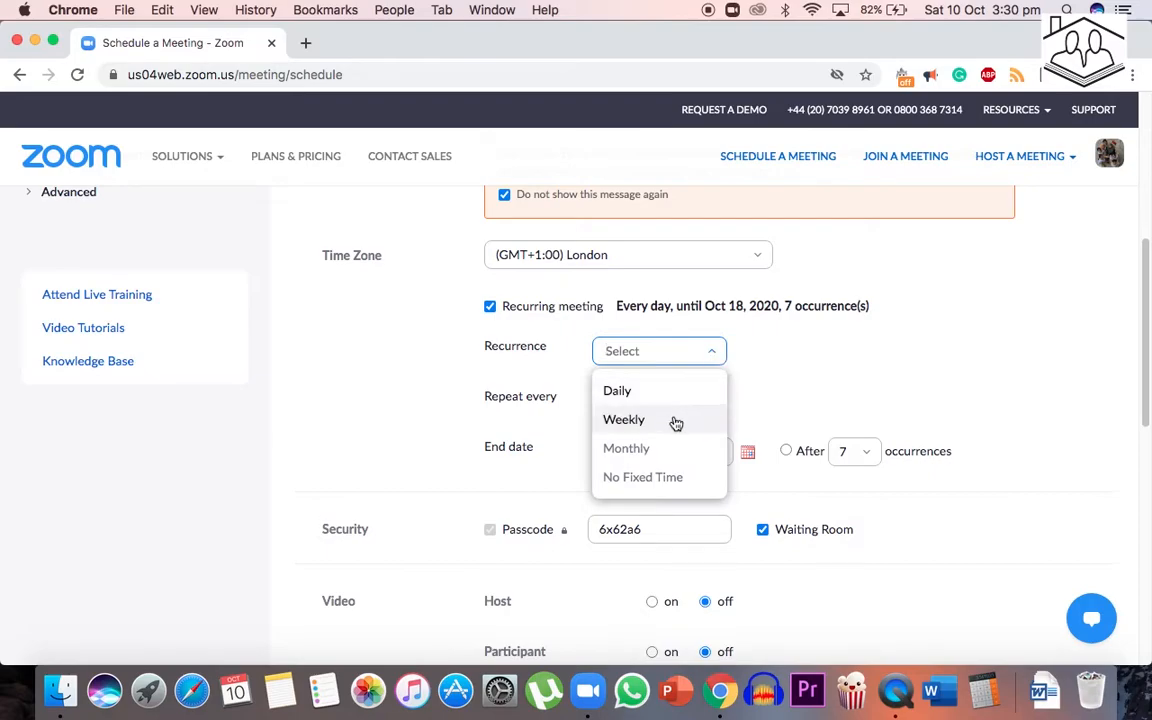
{"action": "left_click", "coordinate": [675, 425]}
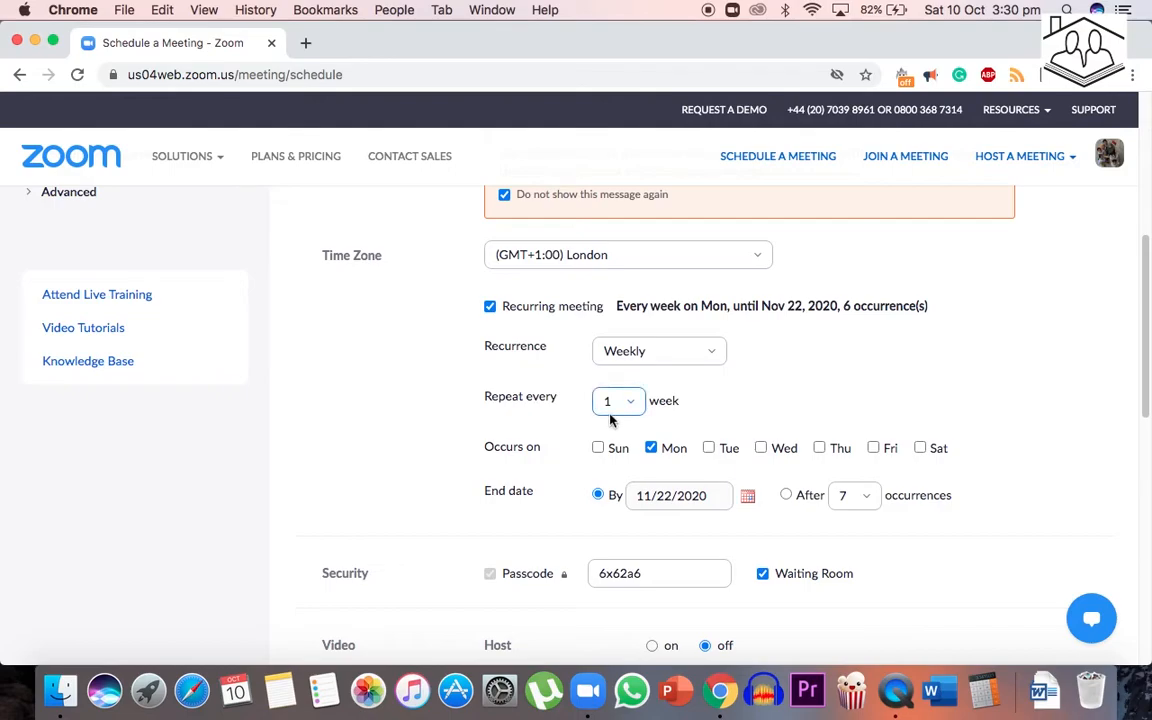
{"action": "scroll", "coordinate": [605, 400], "scroll_direction": "down", "scroll_amount": 2}
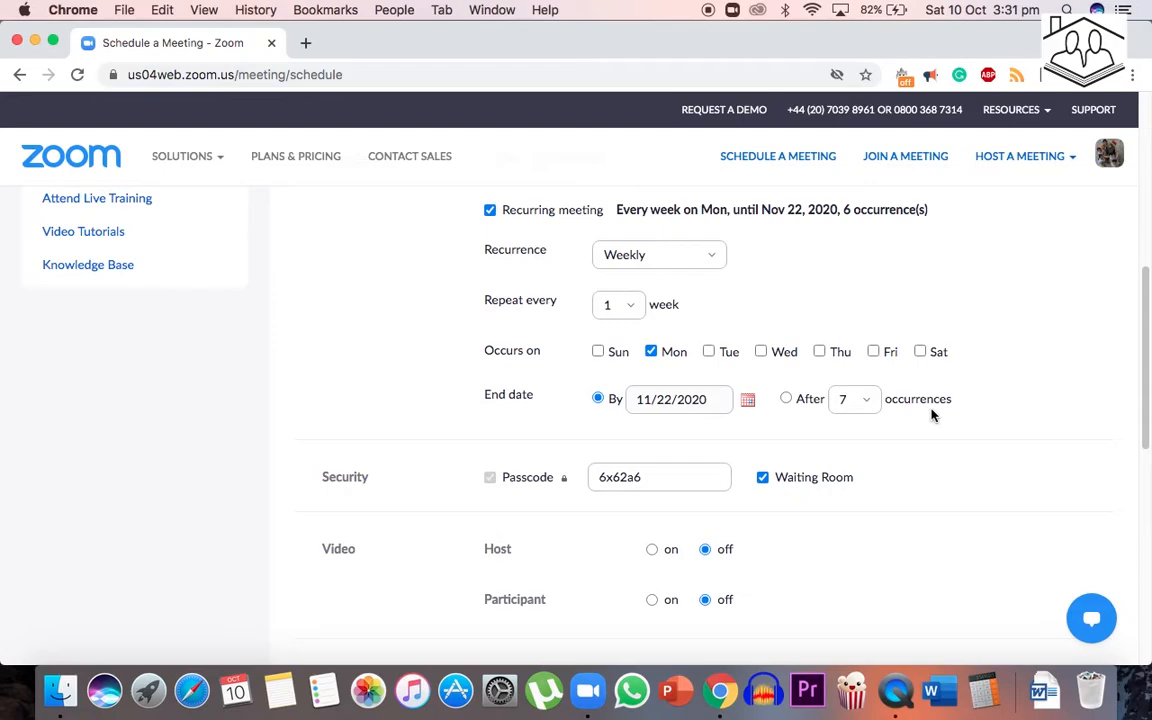
{"action": "left_click", "coordinate": [868, 405]}
{"action": "left_click_drag", "start_coordinate": [879, 458], "coordinate": [876, 627]}
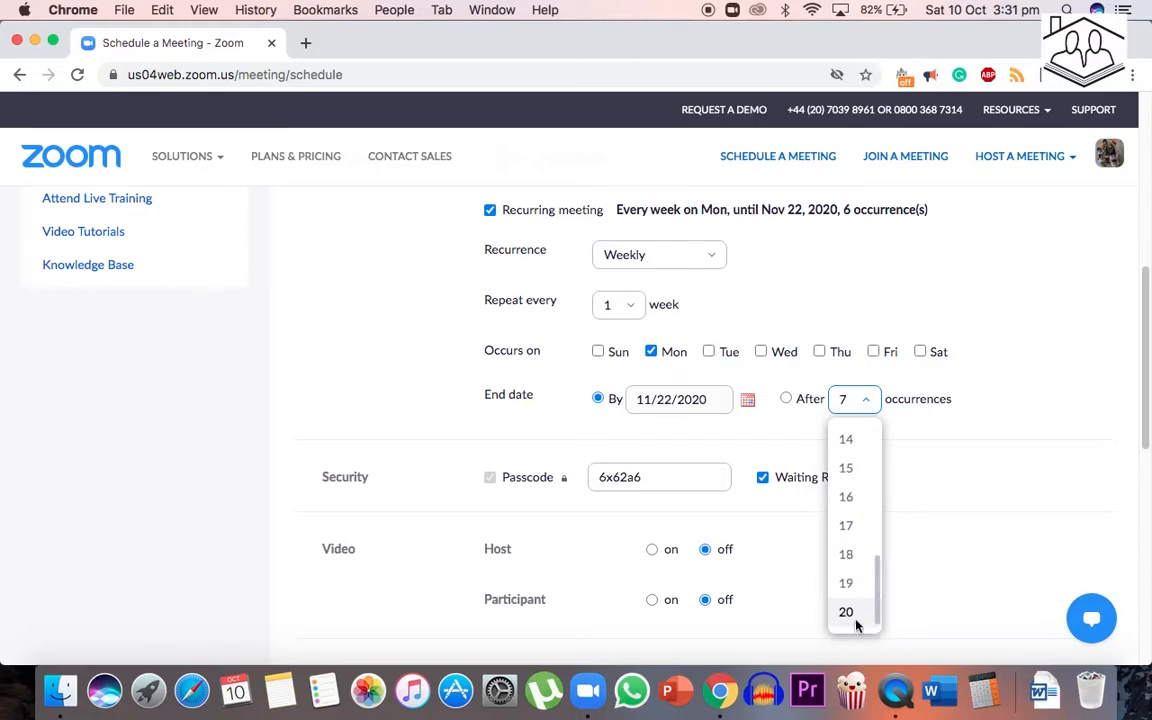
{"action": "left_click", "coordinate": [981, 412]}
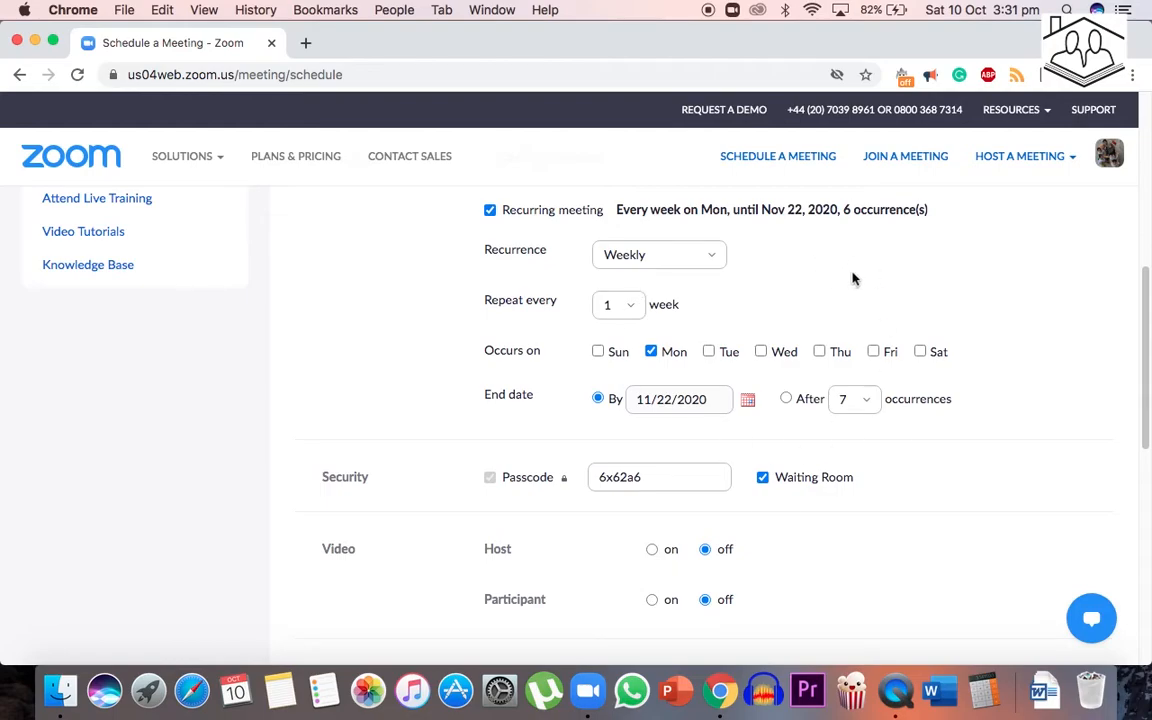
Step: Set the occurrence count of the recurrence's "After" end option to 4
{"action": "left_click", "coordinate": [870, 402]}
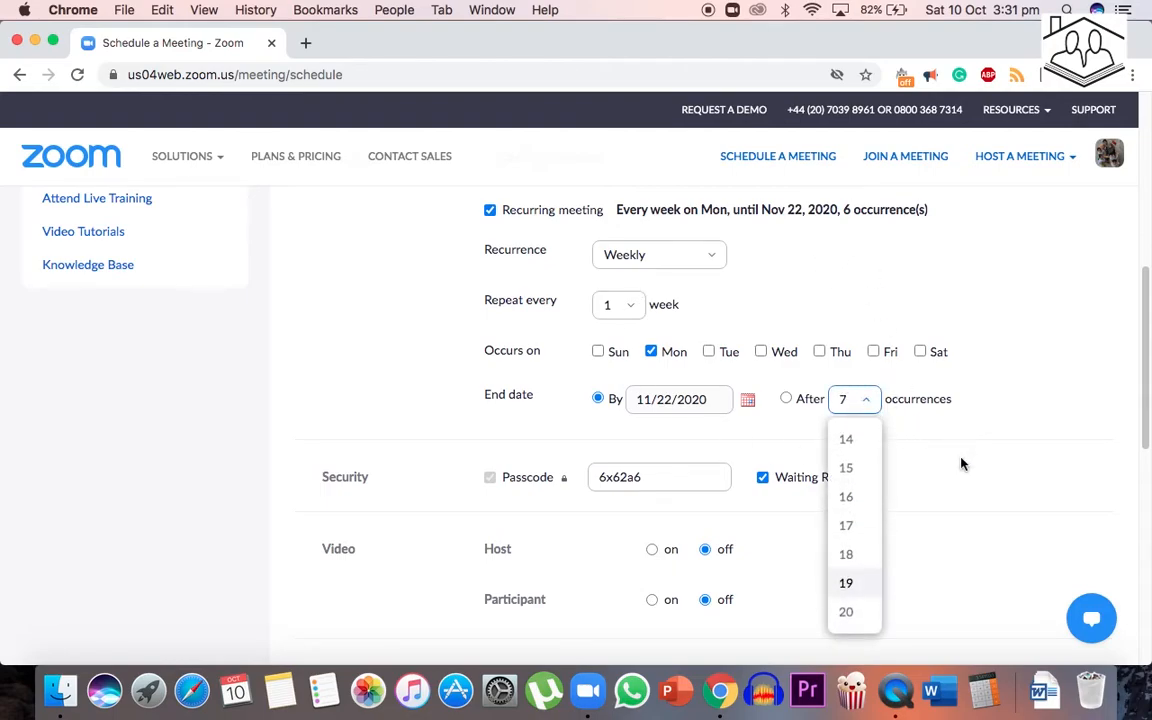
{"action": "left_click_drag", "start_coordinate": [877, 589], "coordinate": [877, 424]}
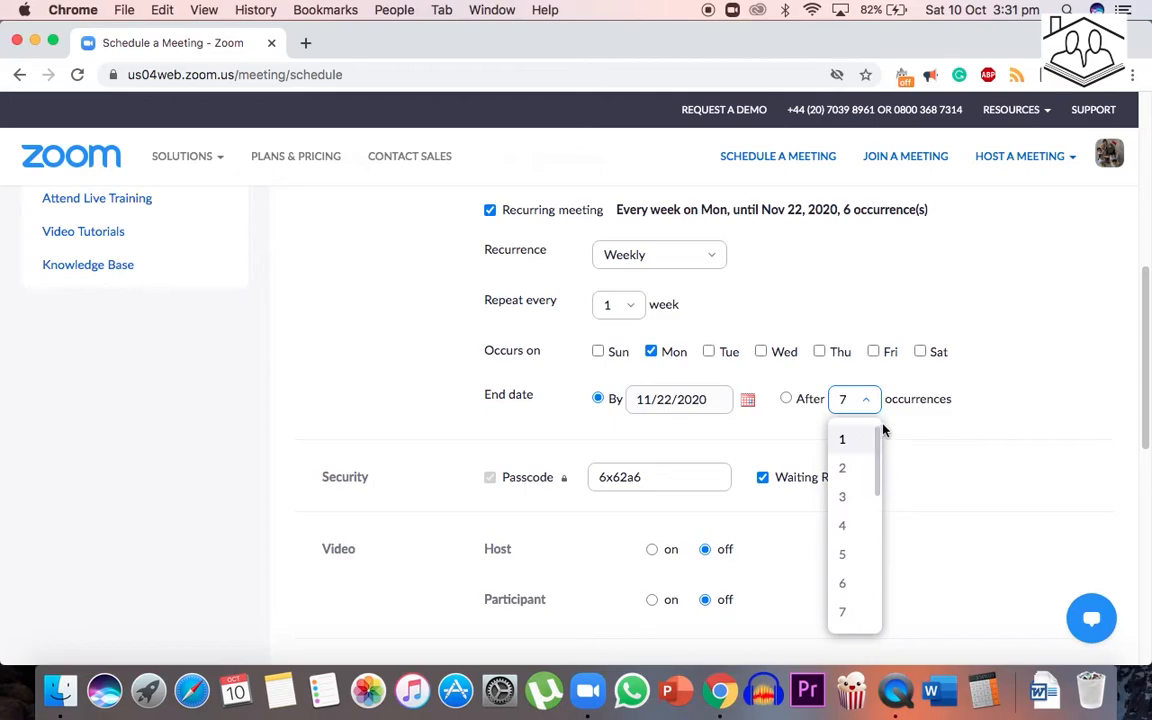
{"action": "left_click", "coordinate": [862, 527]}
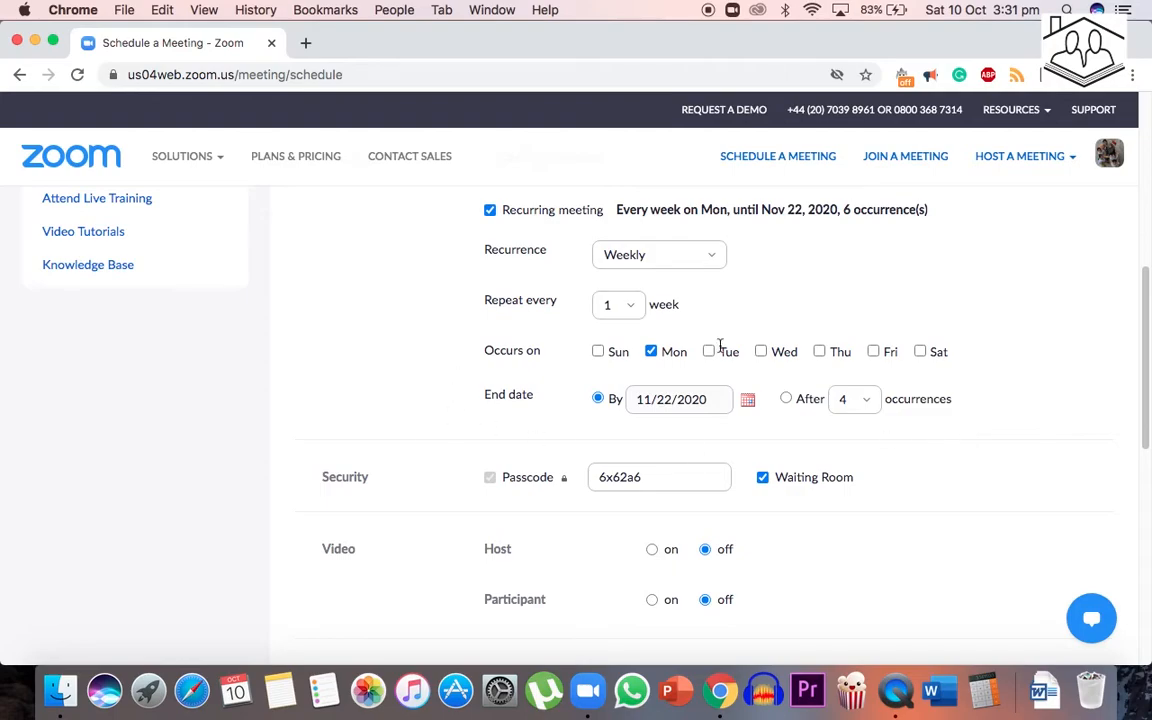
Step: Switch the Waiting Room security option off and back on
{"action": "left_click_drag", "start_coordinate": [1141, 338], "coordinate": [1142, 377]}
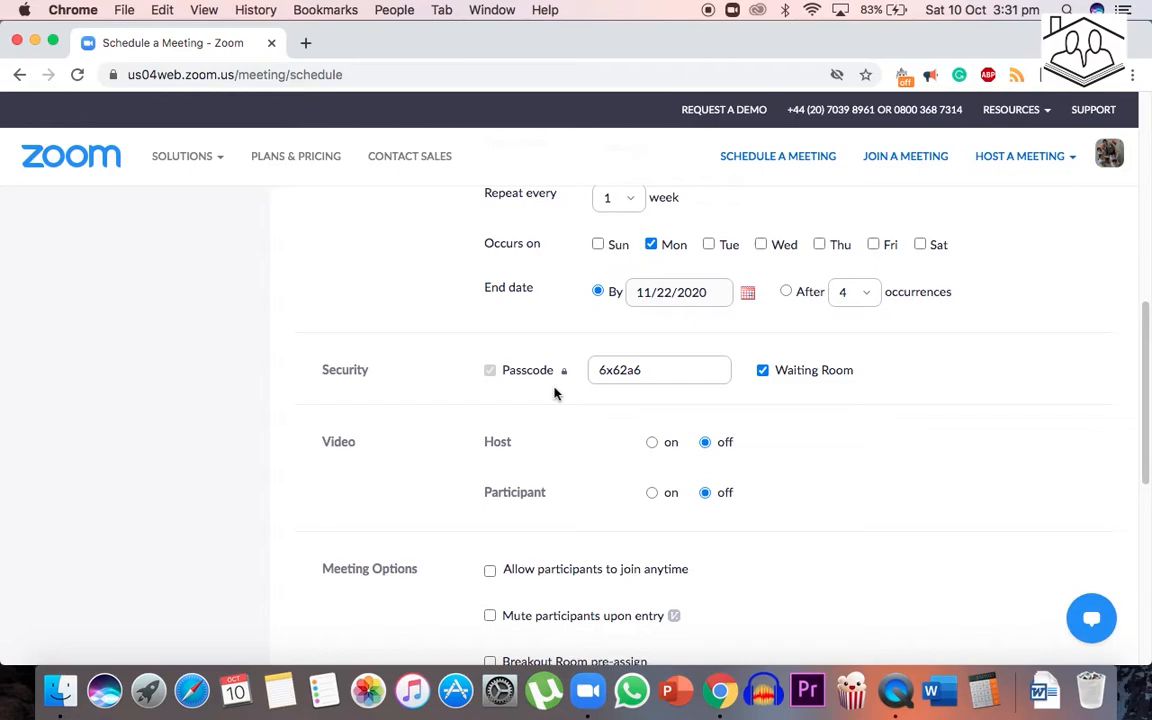
{"action": "left_click", "coordinate": [762, 372]}
{"action": "left_click", "coordinate": [762, 370]}
Step: Turn on video for both the host and the participants
{"action": "left_click_drag", "start_coordinate": [1146, 398], "coordinate": [1143, 424]}
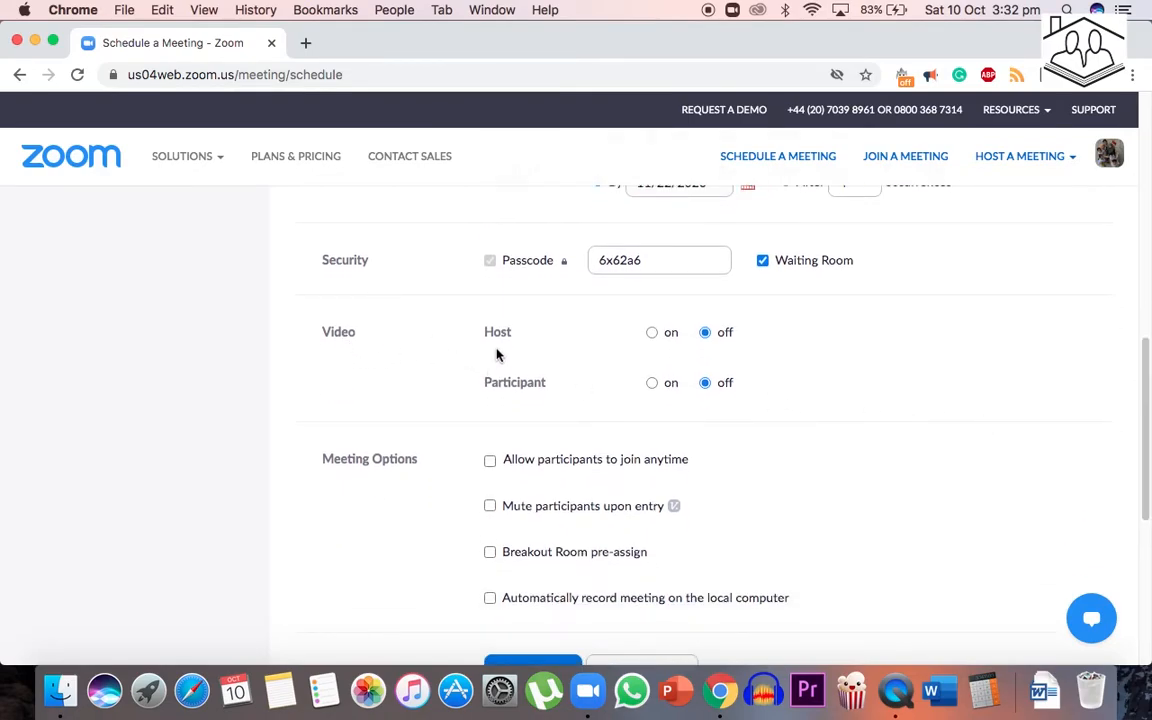
{"action": "left_click", "coordinate": [652, 333]}
{"action": "left_click", "coordinate": [652, 383]}
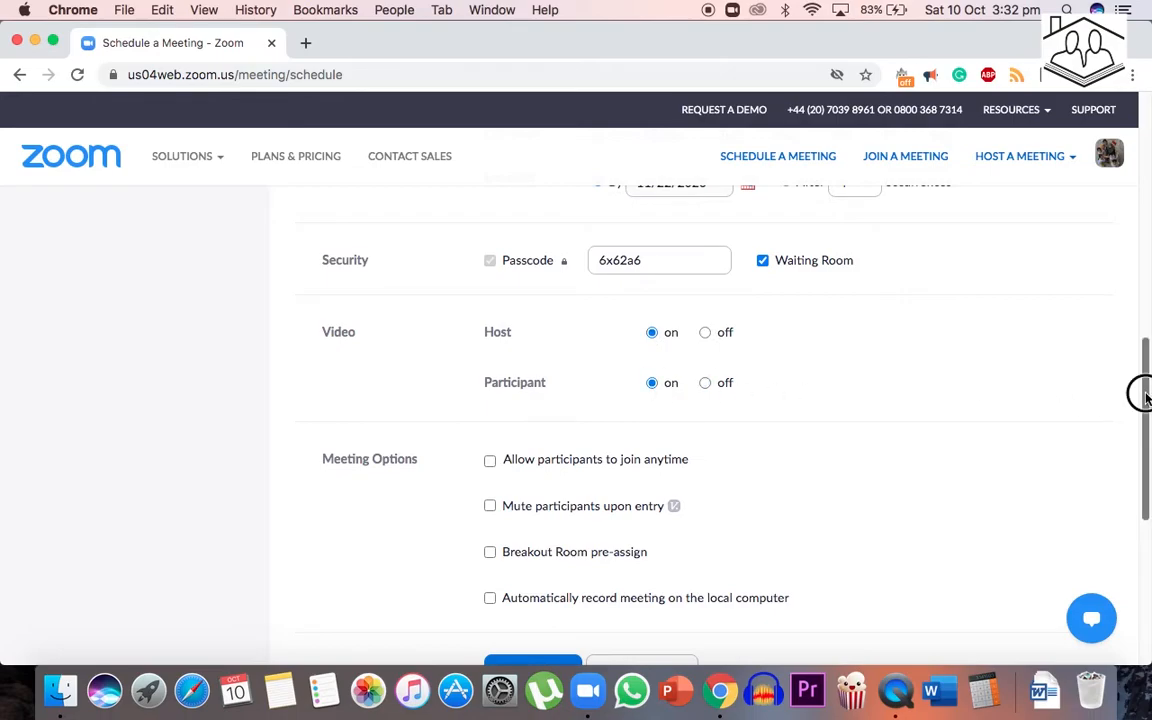
Step: Review the remaining meeting options, including Breakout Room pre-assign, and save the scheduled meeting
{"action": "left_click_drag", "start_coordinate": [1140, 391], "coordinate": [1144, 419]}
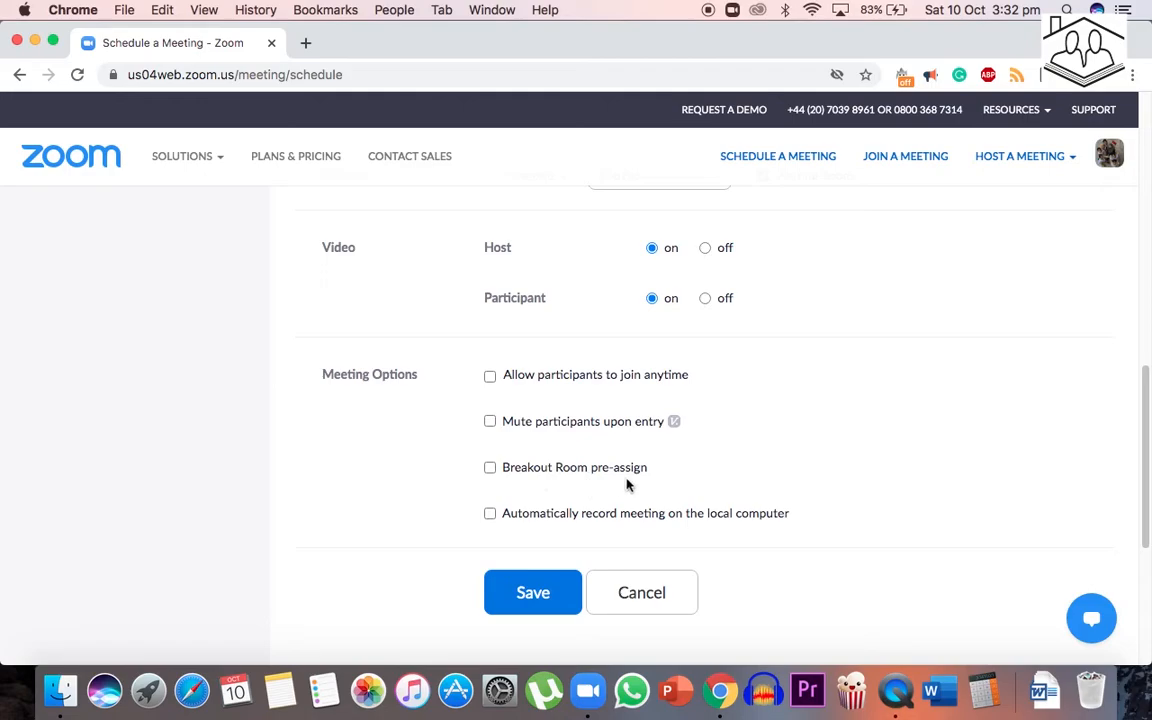
{"action": "left_click", "coordinate": [657, 472]}
{"action": "left_click_drag", "start_coordinate": [657, 472], "coordinate": [506, 470]}
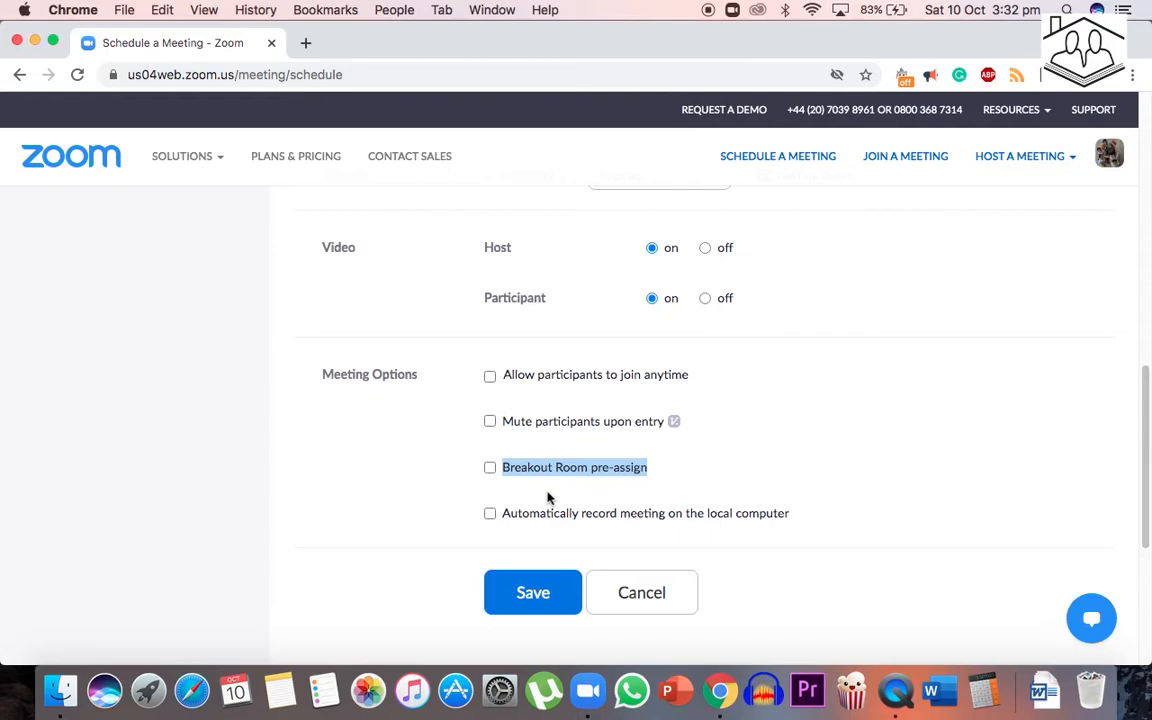
{"action": "left_click", "coordinate": [663, 472]}
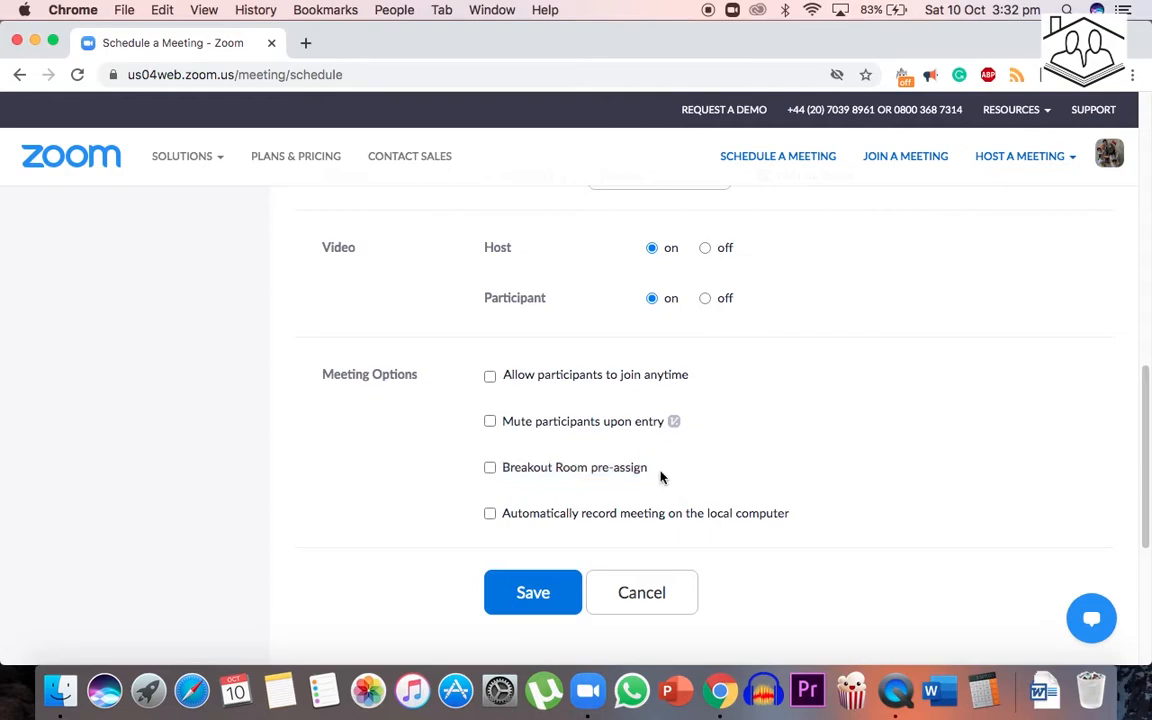
{"action": "left_click", "coordinate": [1142, 453]}
{"action": "left_click_drag", "start_coordinate": [1142, 453], "coordinate": [1098, 478]}
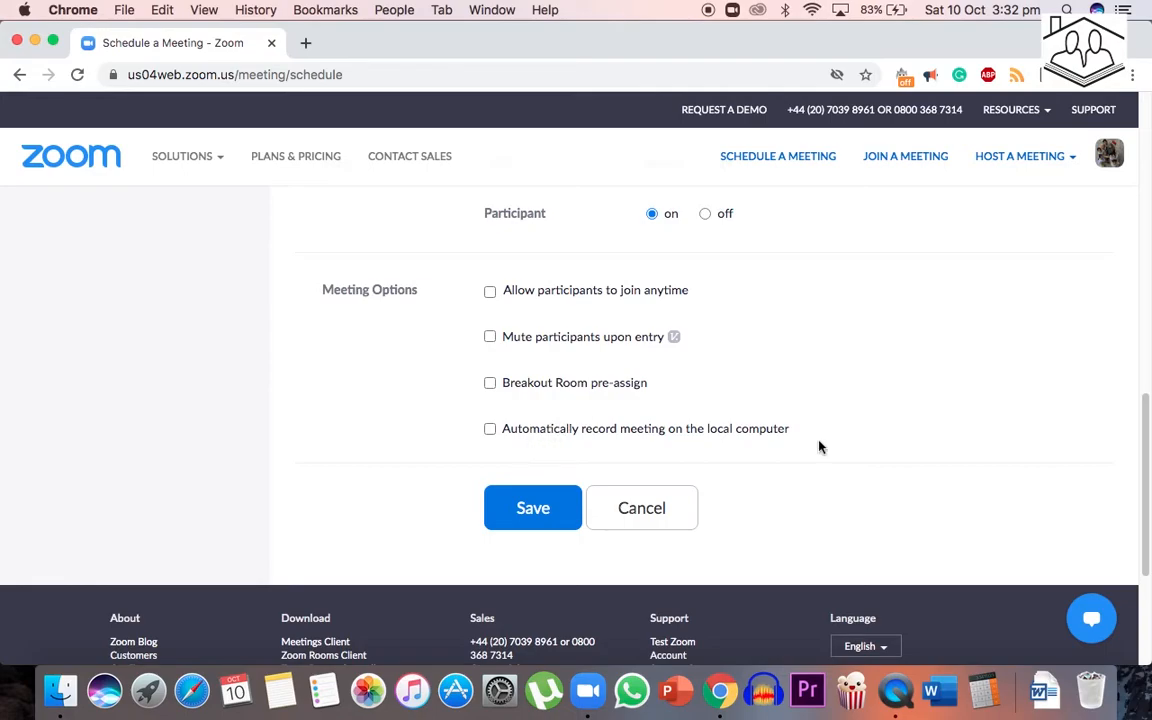
{"action": "left_click", "coordinate": [533, 509]}
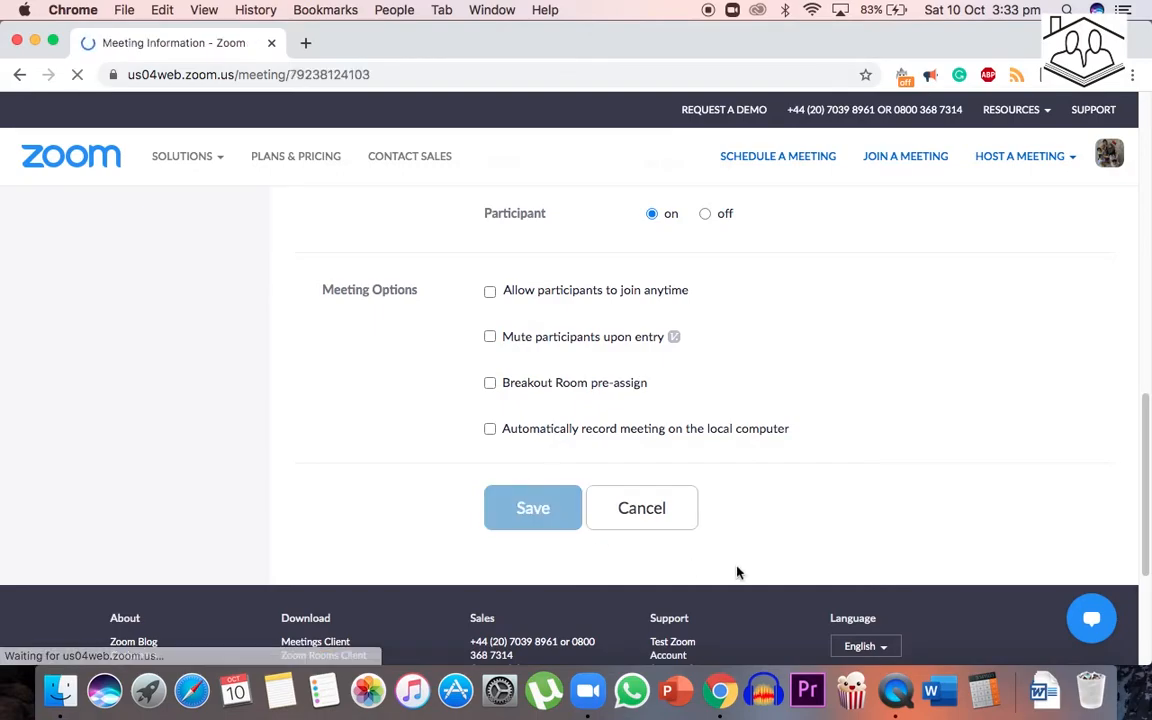
Step: Find the invite link in the saved meeting's details and copy the full meeting invitation
{"action": "scroll", "coordinate": [1144, 424], "scroll_direction": "down", "scroll_amount": 5}
{"action": "scroll", "coordinate": [1144, 278], "scroll_direction": "up", "scroll_amount": 5}
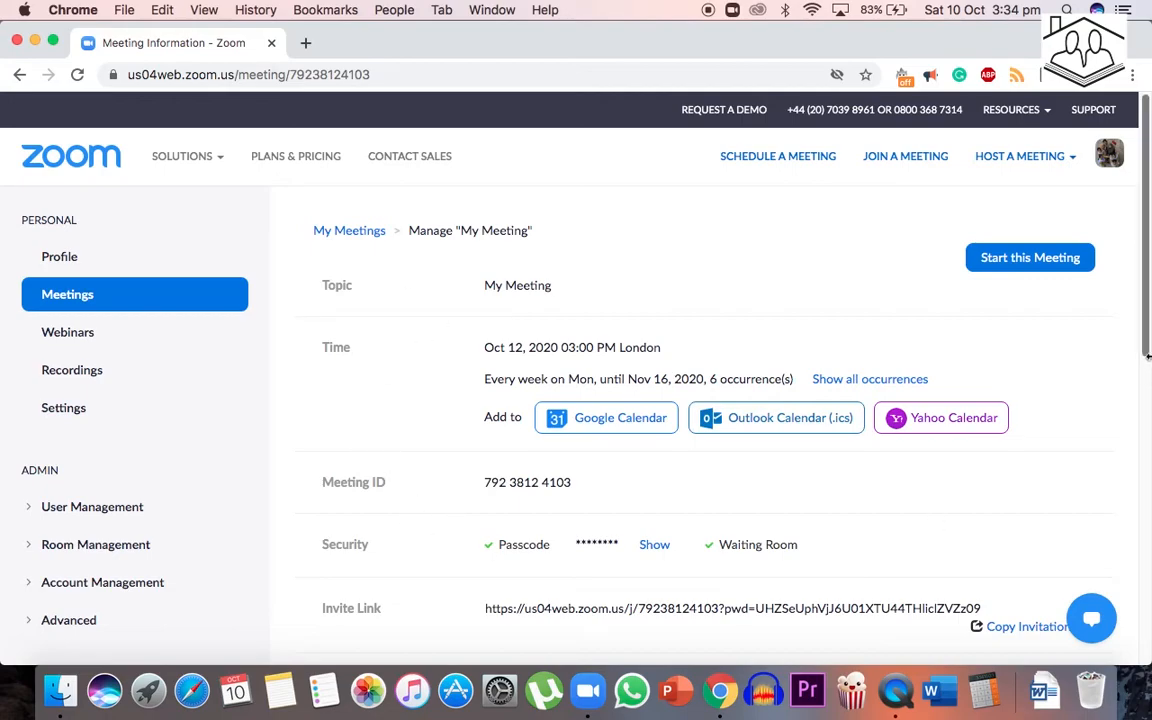
{"action": "left_click_drag", "start_coordinate": [1140, 277], "coordinate": [1080, 382]}
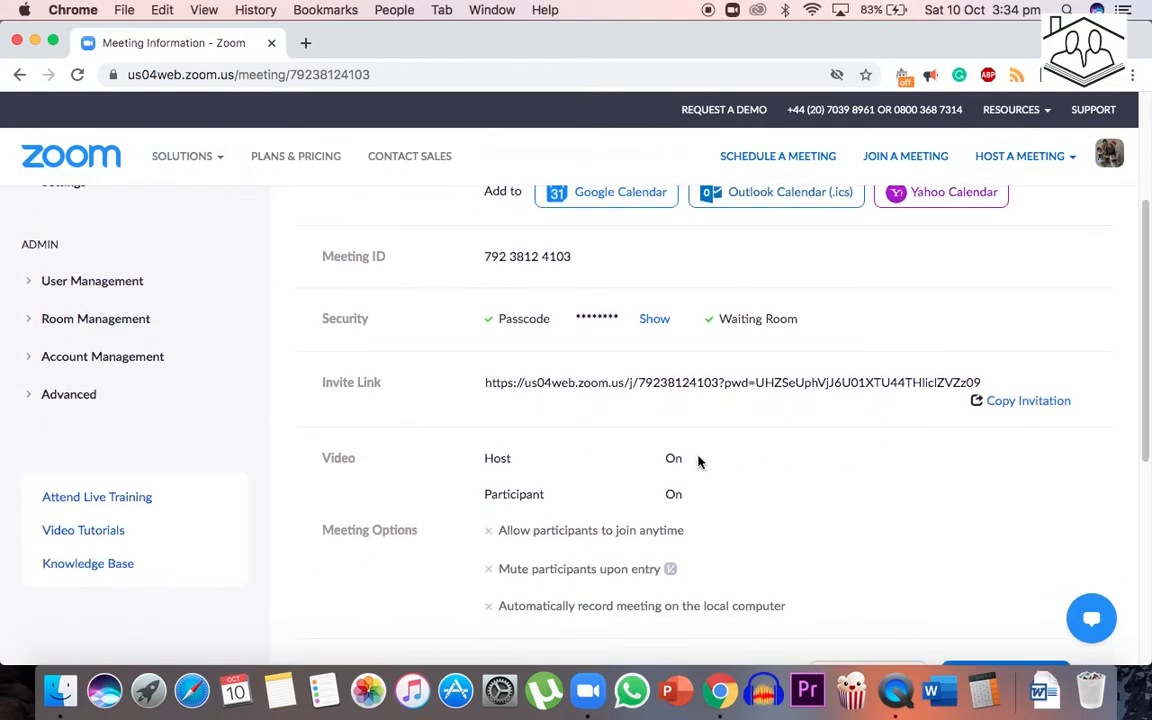
{"action": "left_click_drag", "start_coordinate": [317, 390], "coordinate": [1040, 390]}
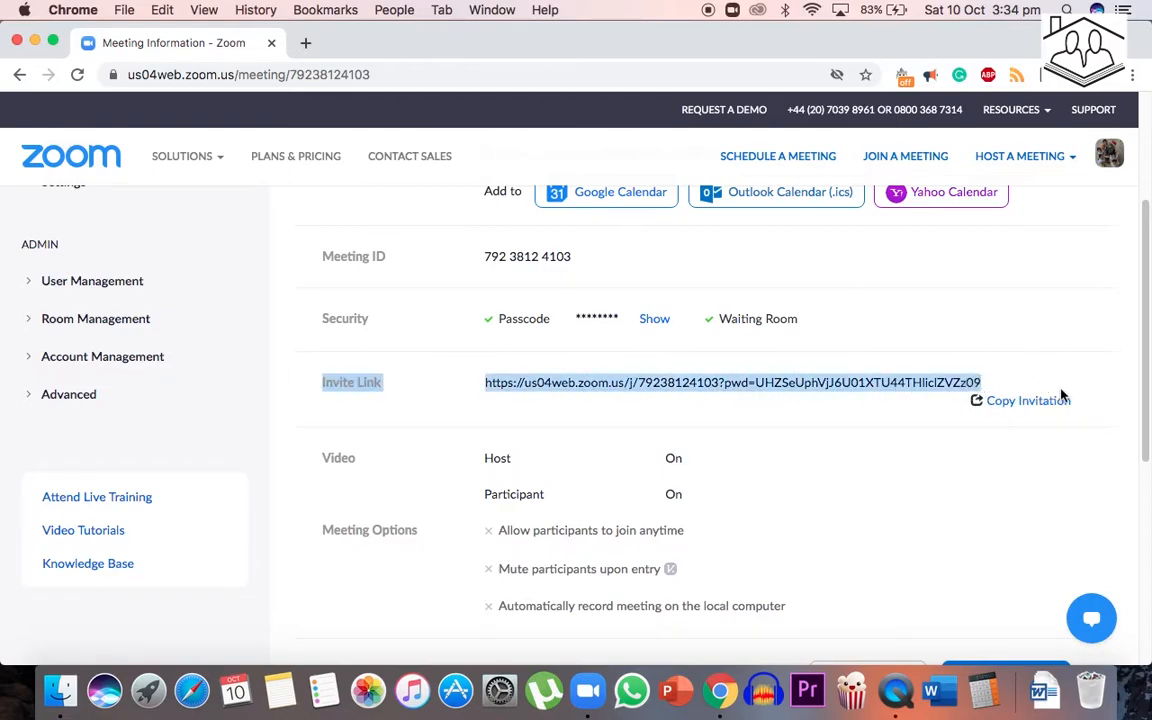
{"action": "left_click", "coordinate": [1029, 403]}
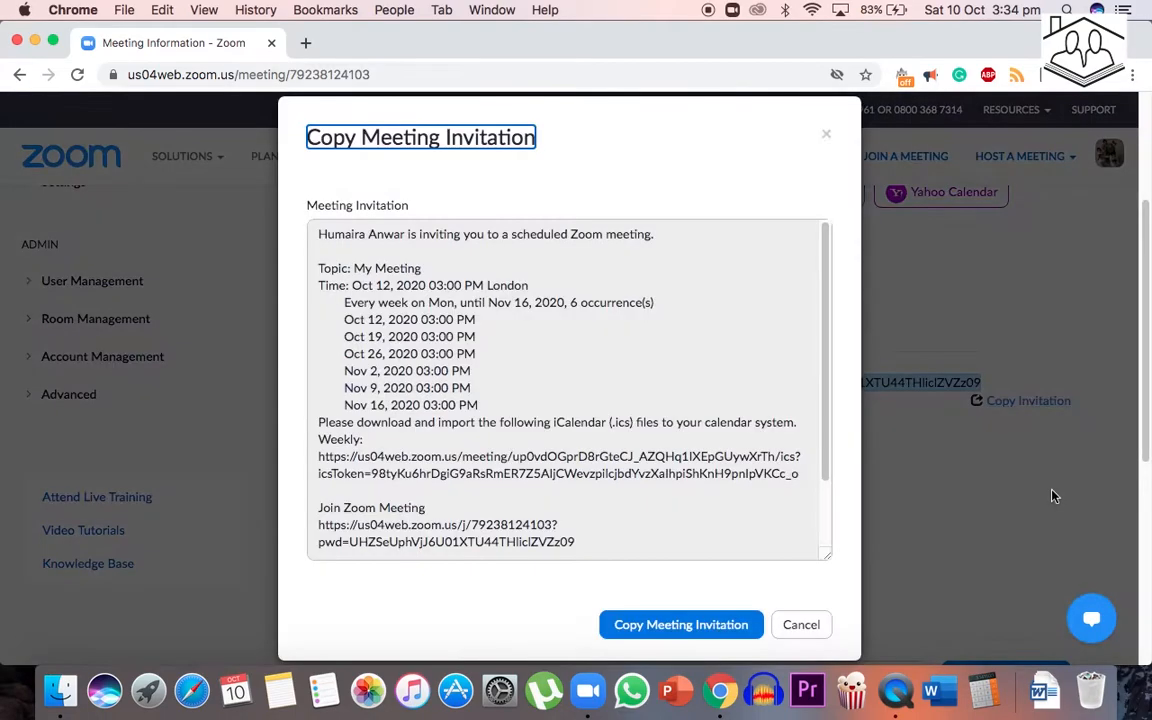
{"action": "mouse_move", "coordinate": [823, 350]}
{"action": "left_mouse_down"}
{"action": "mouse_move", "coordinate": [828, 460]}
{"action": "mouse_move", "coordinate": [823, 345]}
{"action": "left_mouse_up"}
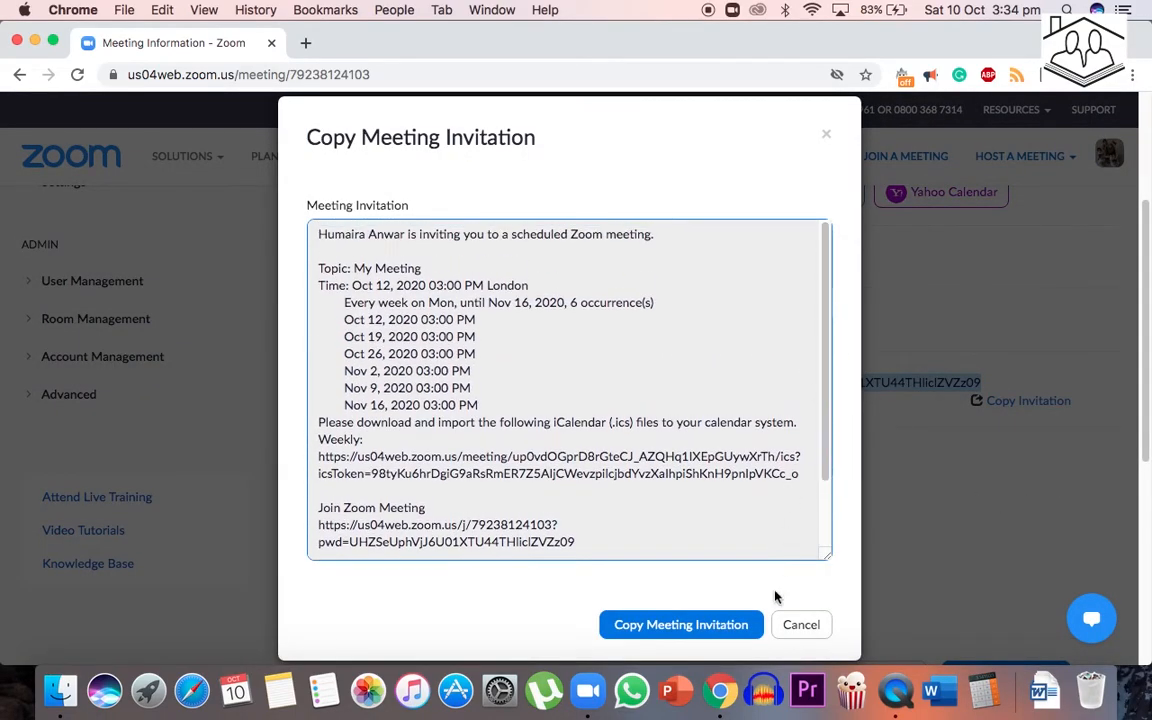
{"action": "left_click", "coordinate": [667, 625]}
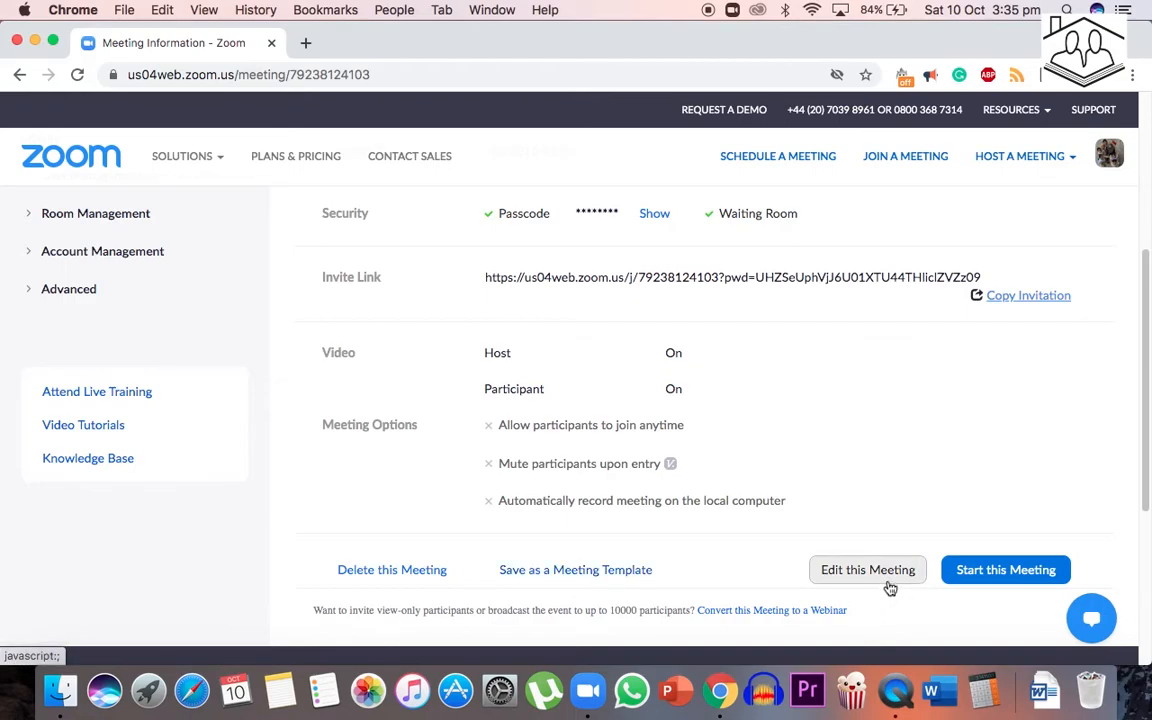
Step: Start the scheduled meeting from its details, then return to the meeting information page without opening the Zoom app
{"action": "left_click", "coordinate": [1006, 577]}
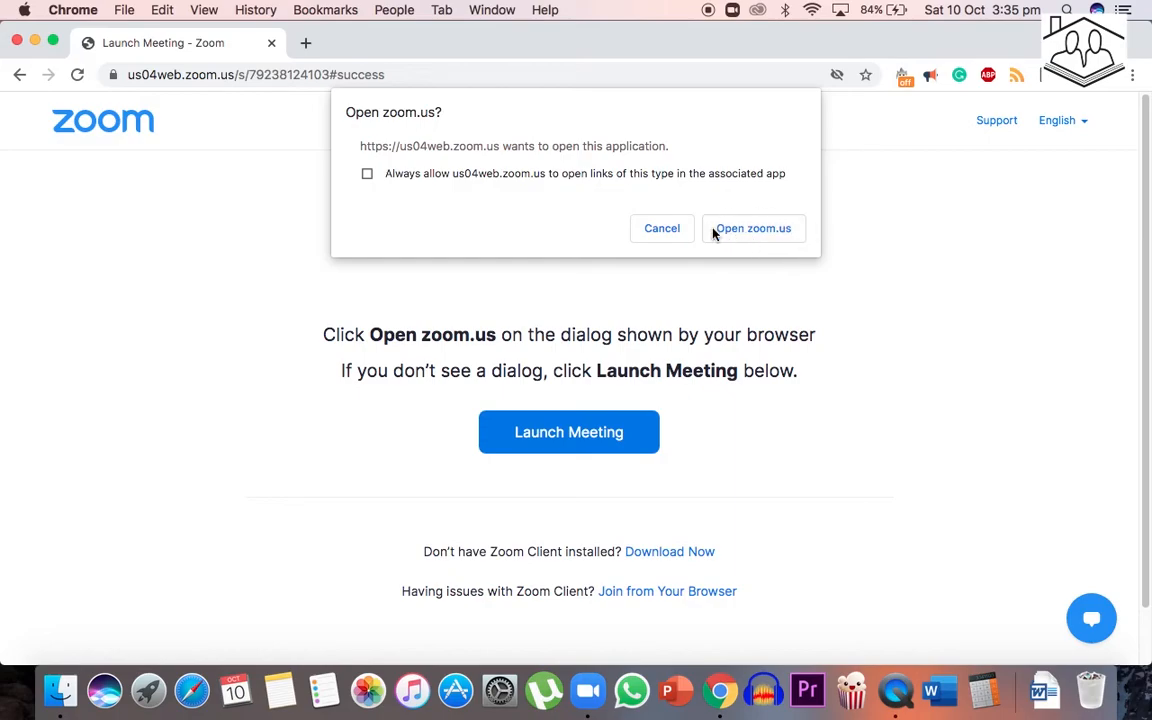
{"action": "left_click", "coordinate": [20, 75]}
Step: Reopen the meeting invitation and examine its occurrence dates, join link, meeting ID and passcode
{"action": "left_click_drag", "start_coordinate": [1140, 235], "coordinate": [1139, 380]}
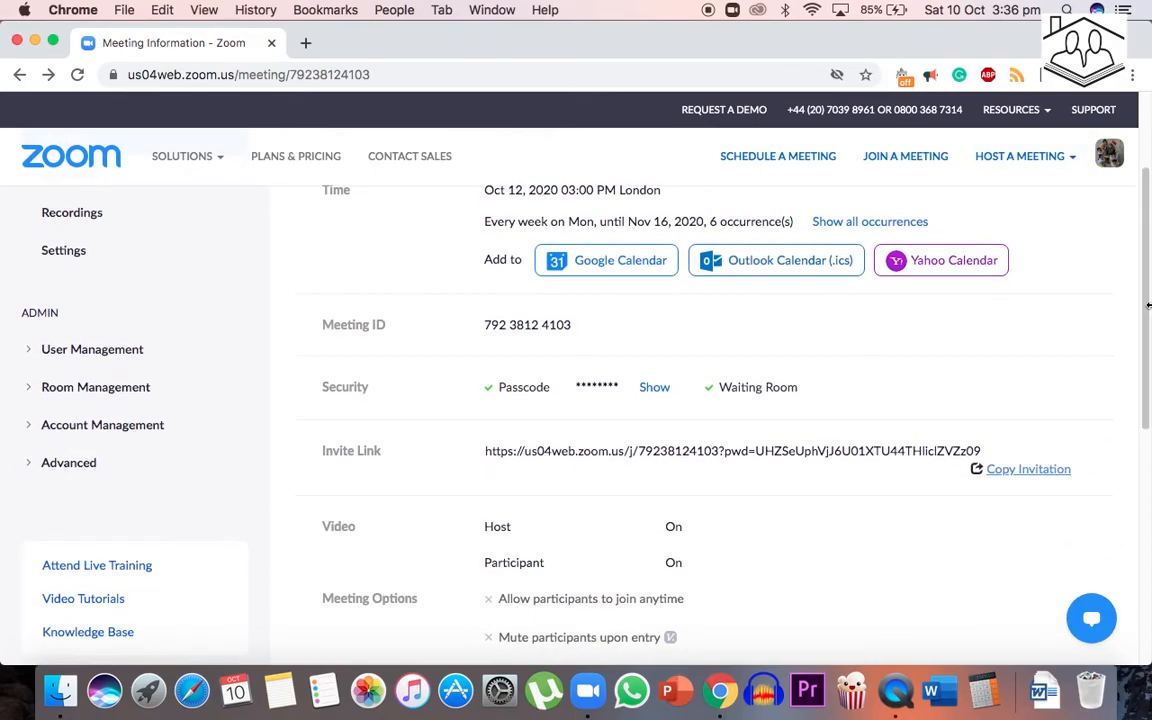
{"action": "left_click", "coordinate": [1036, 470]}
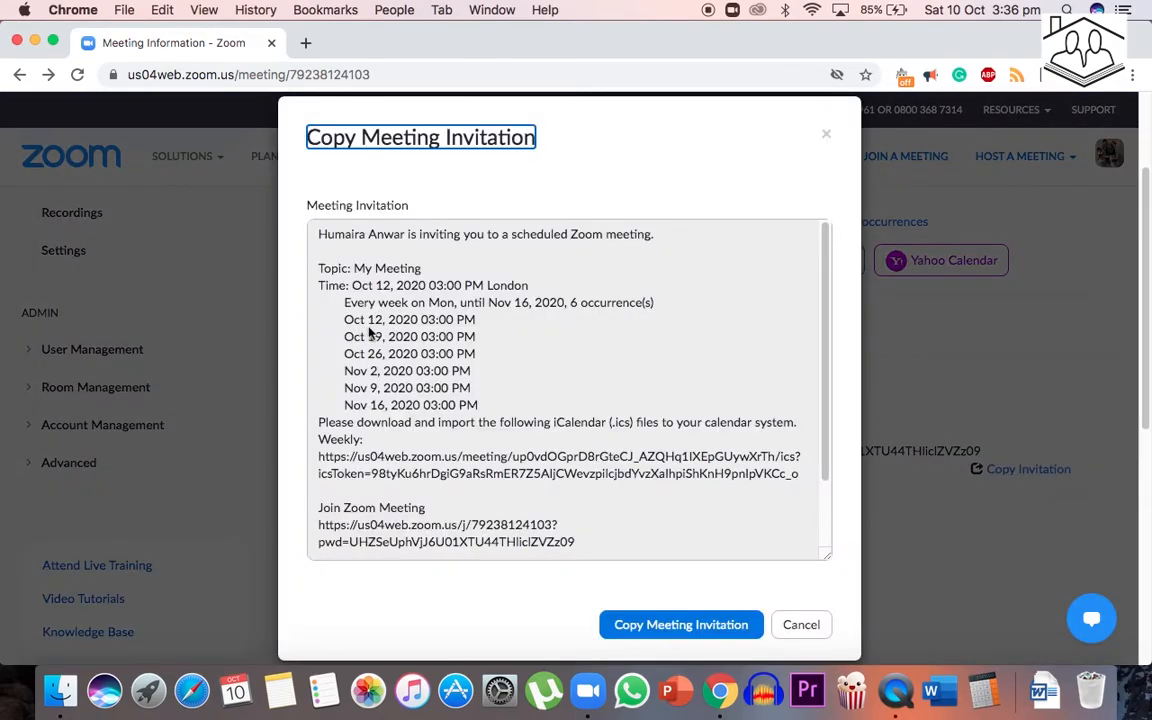
{"action": "left_click_drag", "start_coordinate": [345, 322], "coordinate": [491, 404]}
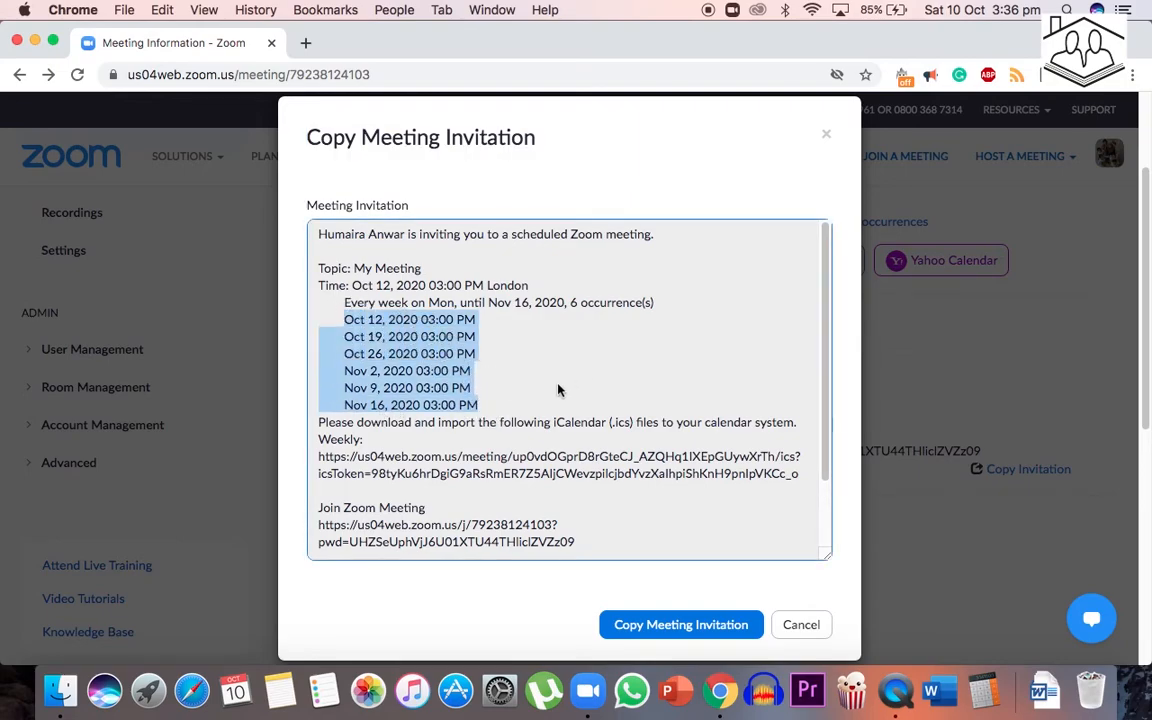
{"action": "left_click", "coordinate": [500, 346]}
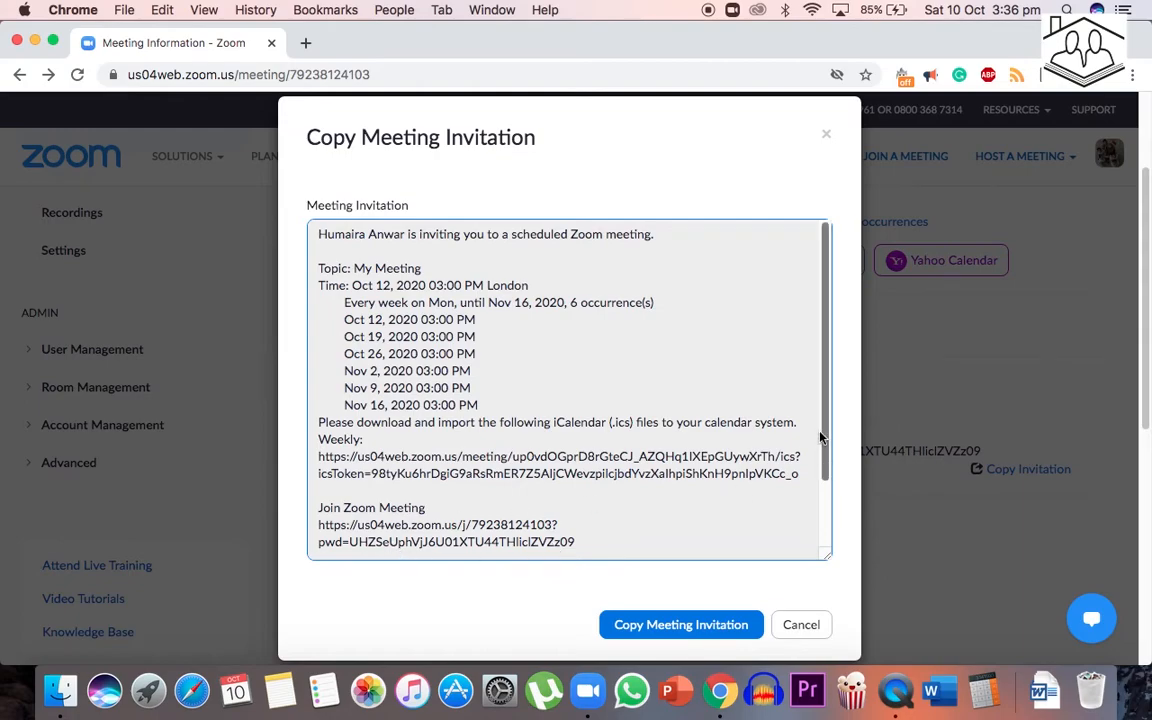
{"action": "left_click_drag", "start_coordinate": [820, 432], "coordinate": [823, 509]}
{"action": "left_click_drag", "start_coordinate": [316, 443], "coordinate": [573, 463]}
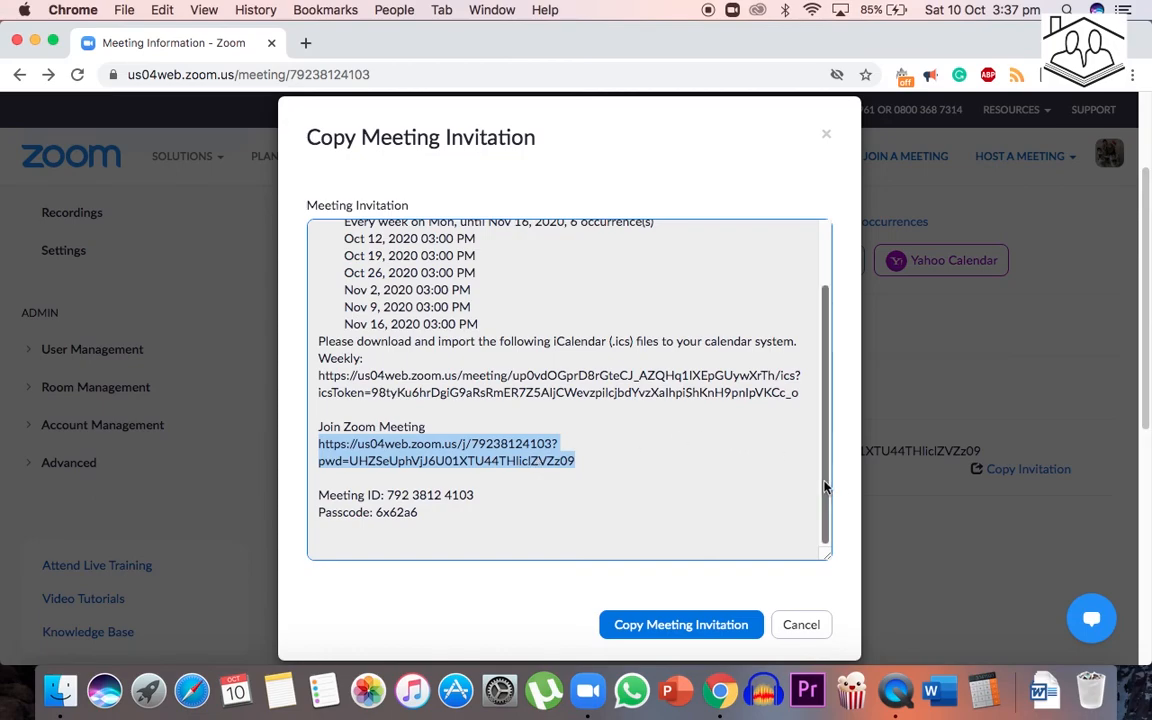
{"action": "scroll", "coordinate": [456, 404], "scroll_direction": "up", "scroll_amount": 2}
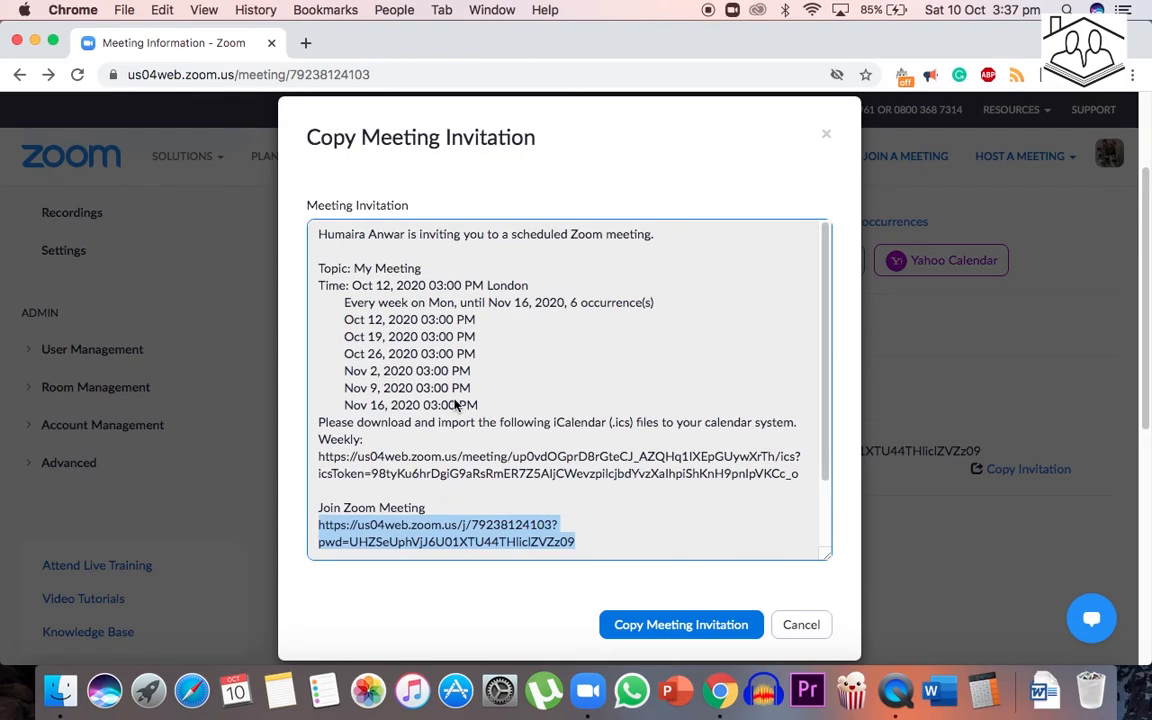